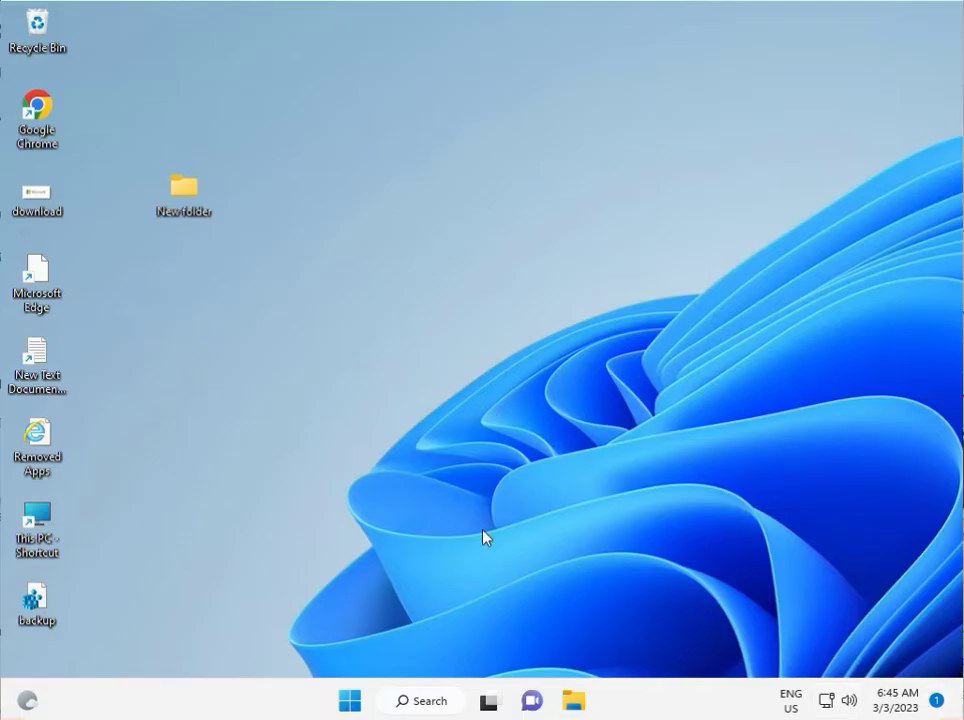
Step: Launch Settings from the Start menu so the System page shows
{"action": "left_click", "coordinate": [350, 708]}
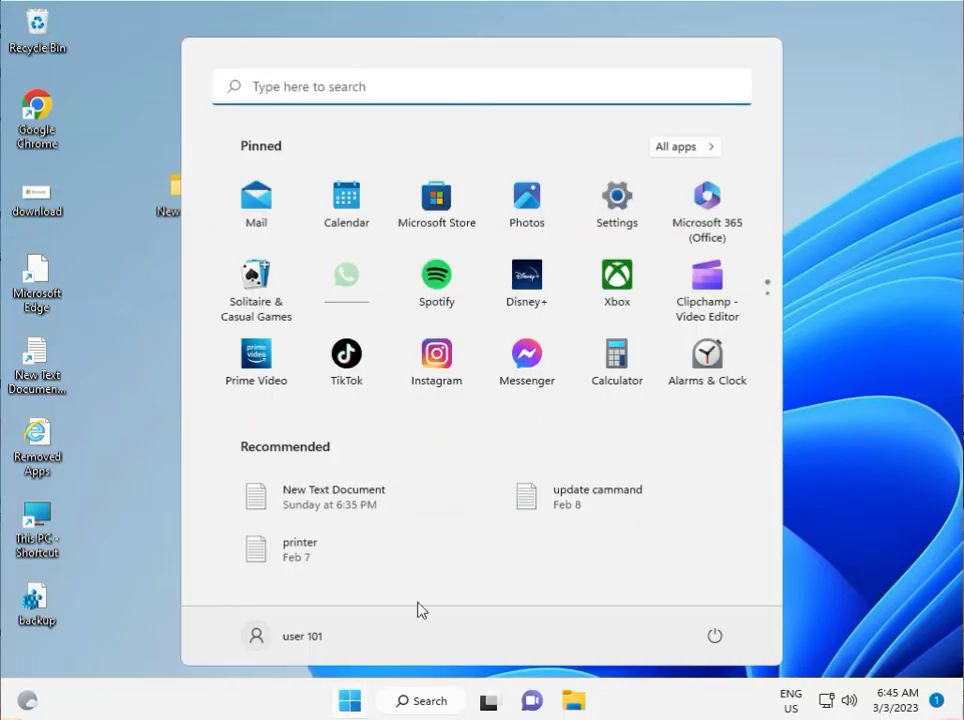
{"action": "left_click", "coordinate": [612, 205]}
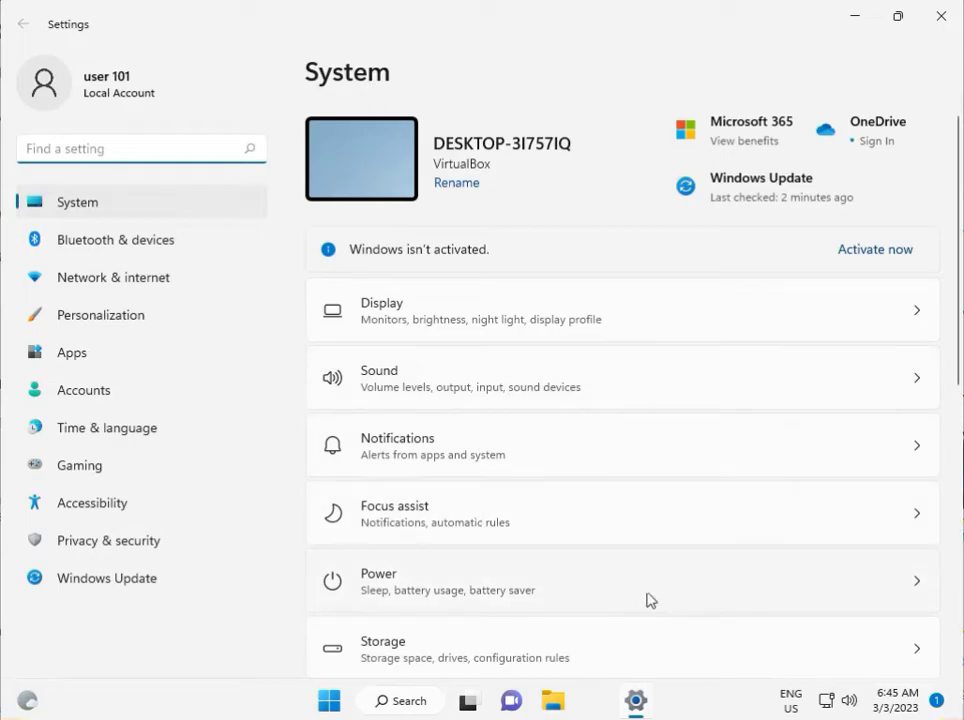
Step: Go to System > Troubleshoot > Other troubleshooters and scroll down to Windows Store Apps
{"action": "scroll", "coordinate": [645, 597], "scroll_direction": "down", "scroll_amount": 3}
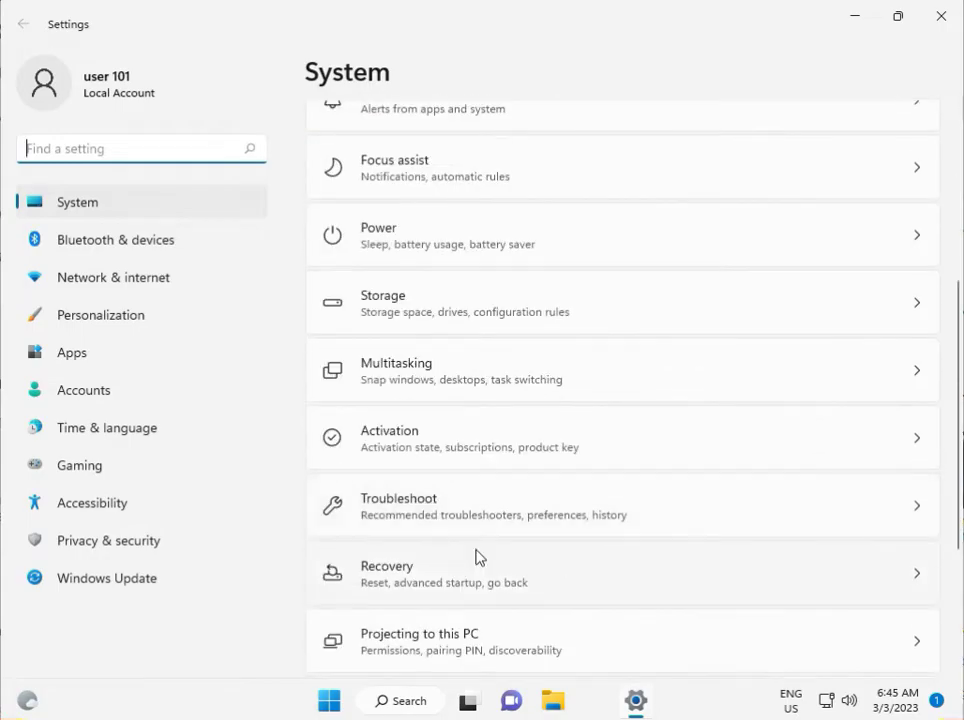
{"action": "left_click", "coordinate": [411, 506]}
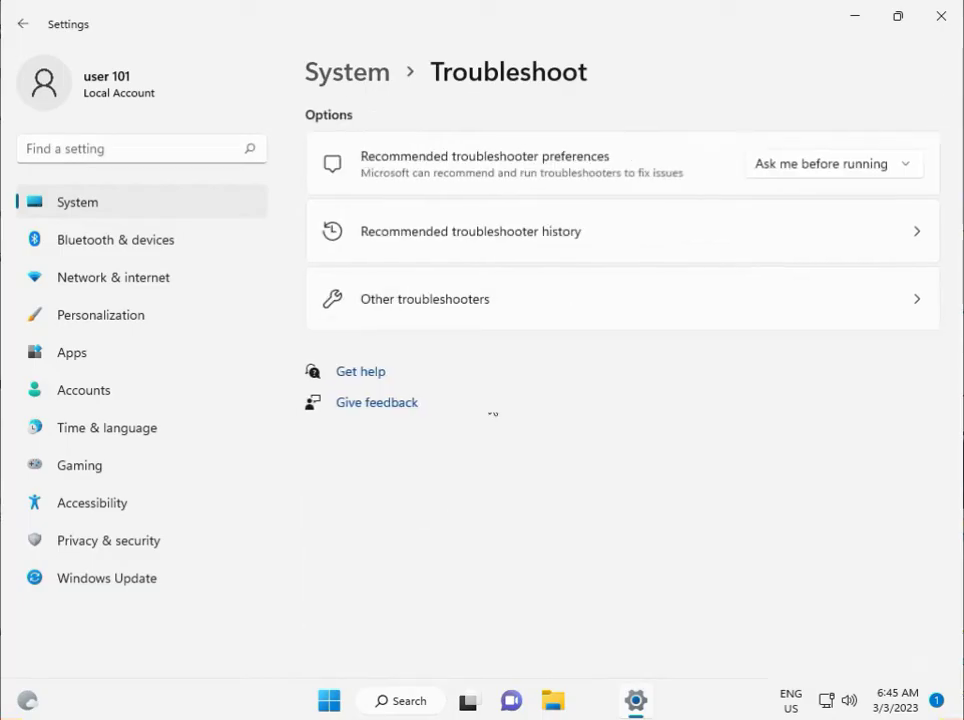
{"action": "left_click", "coordinate": [668, 288]}
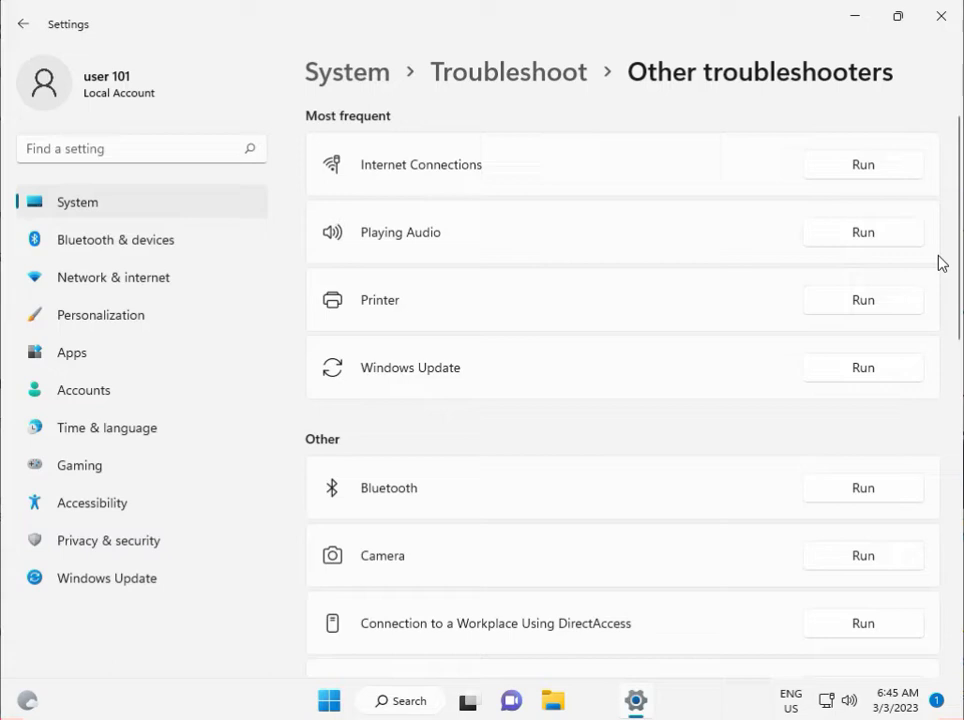
{"action": "scroll", "coordinate": [955, 262], "scroll_direction": "down", "scroll_amount": 2}
{"action": "scroll", "coordinate": [955, 320], "scroll_direction": "down", "scroll_amount": 4}
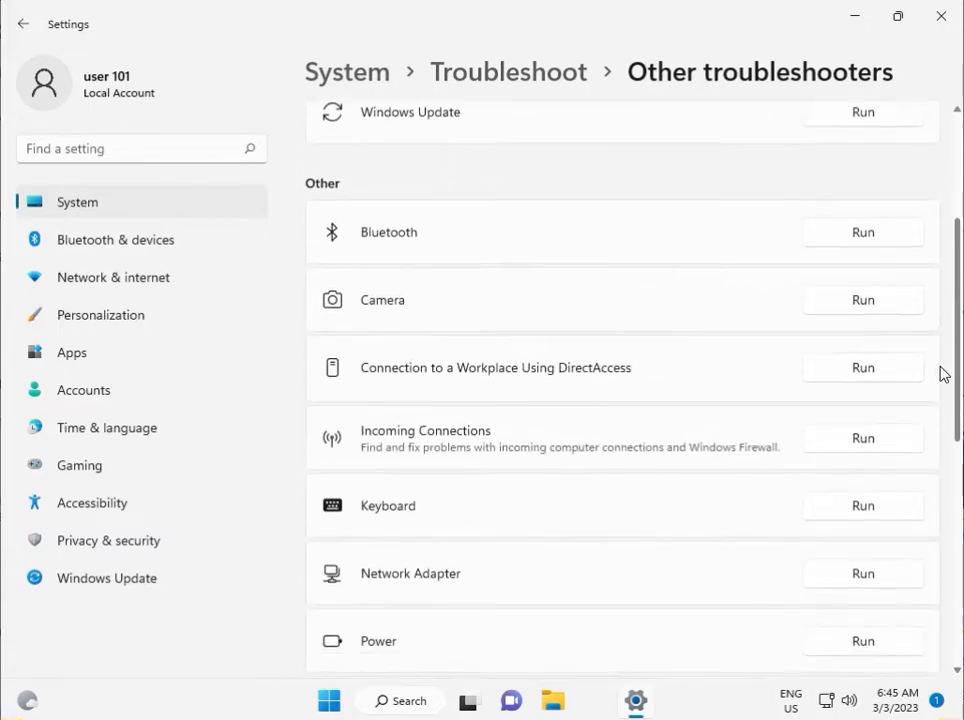
{"action": "scroll", "coordinate": [937, 395], "scroll_direction": "down", "scroll_amount": 5}
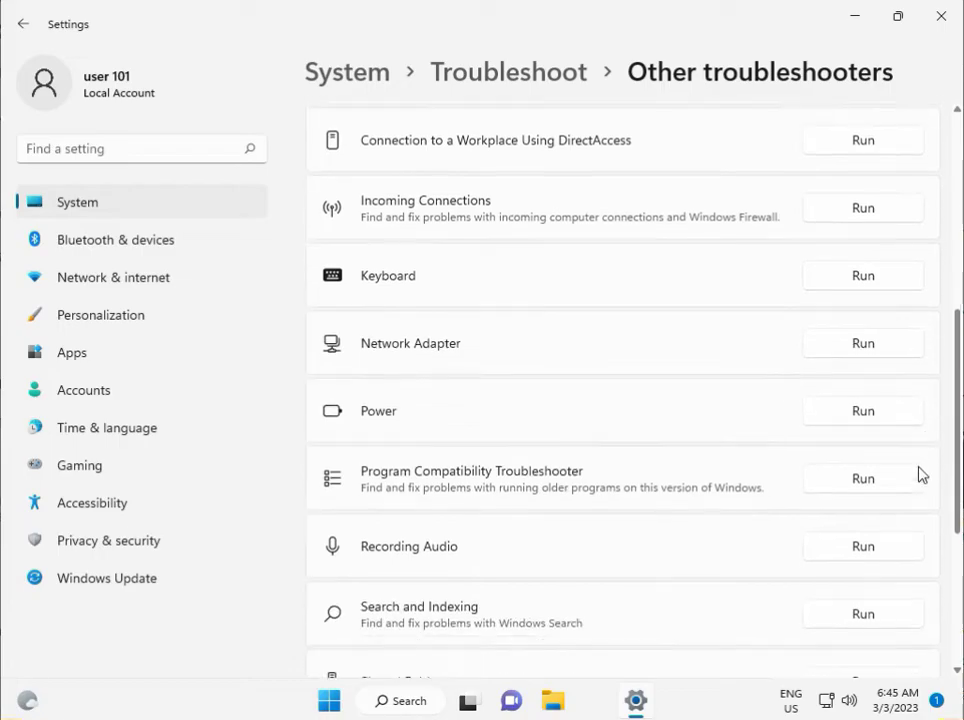
{"action": "scroll", "coordinate": [909, 508], "scroll_direction": "down", "scroll_amount": 5}
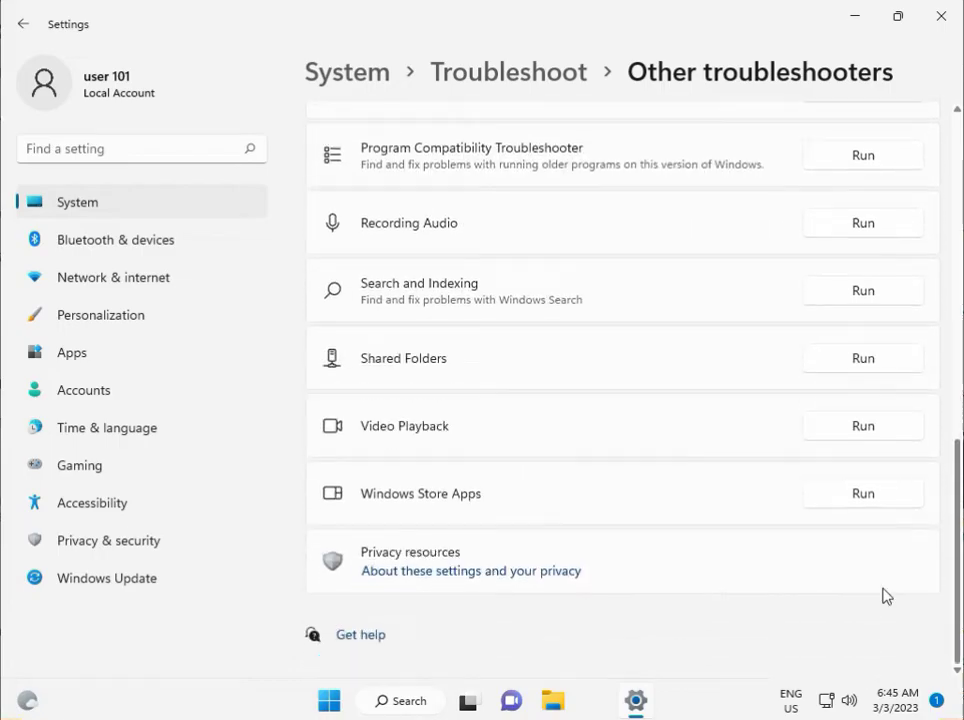
Step: Run the Windows Store Apps troubleshooter without signing in, then dismiss its restart notice
{"action": "left_click", "coordinate": [862, 495]}
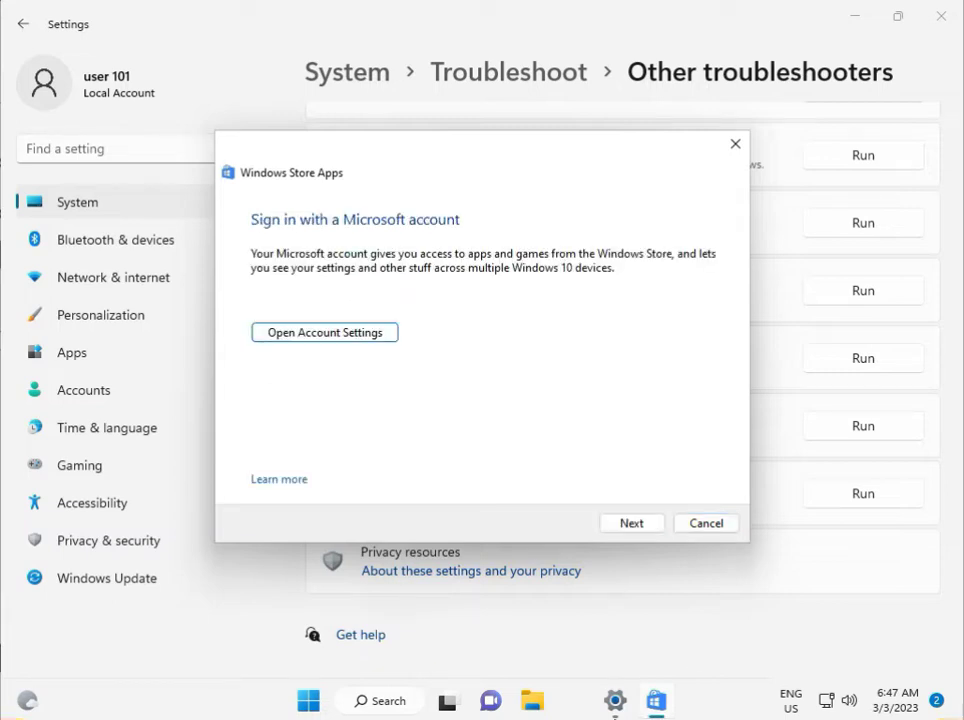
{"action": "left_click", "coordinate": [632, 521]}
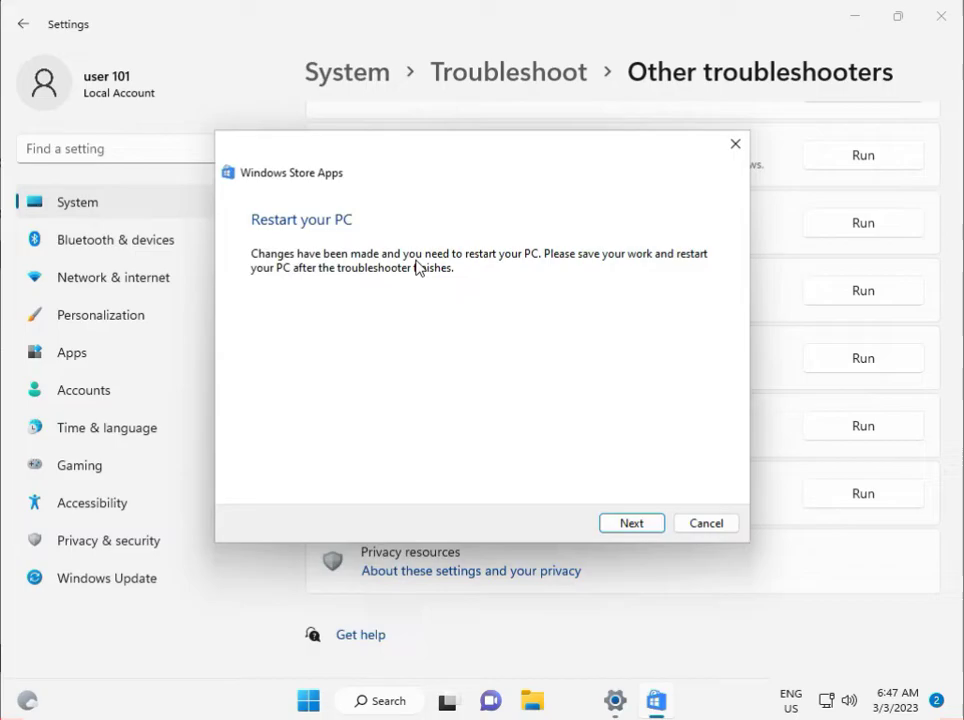
{"action": "left_click", "coordinate": [712, 532]}
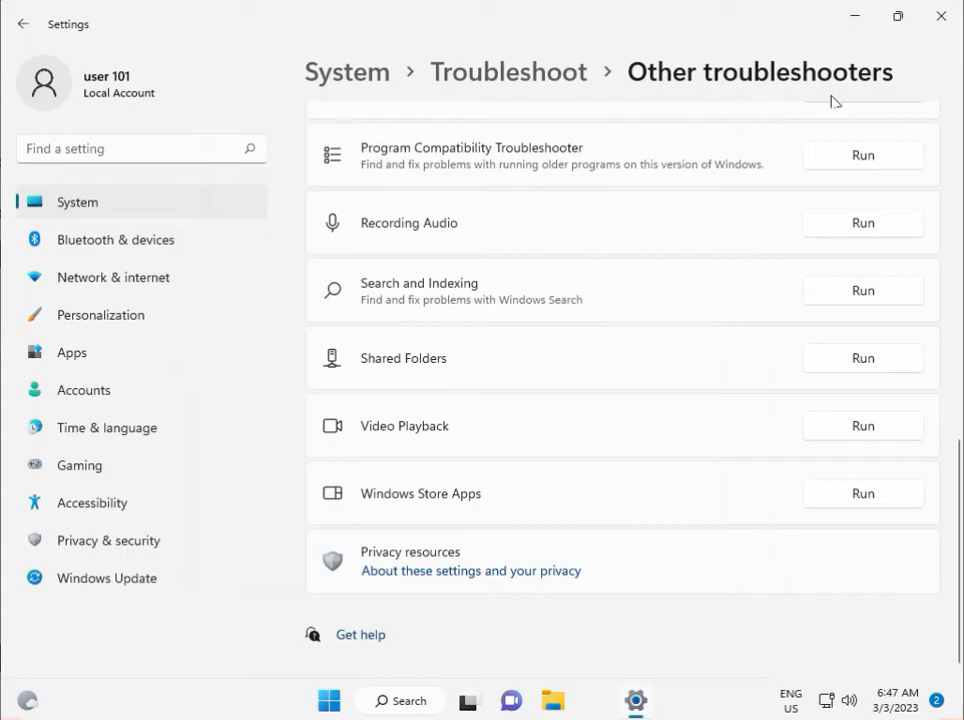
Step: Close Settings and relaunch it from the Start menu
{"action": "left_click", "coordinate": [944, 18]}
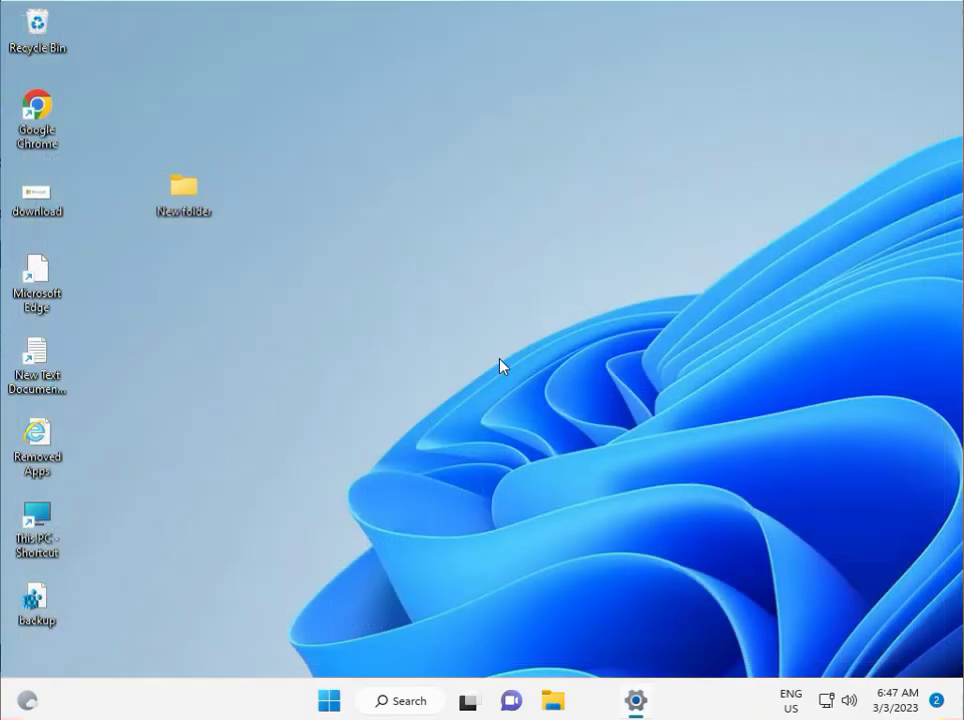
{"action": "left_click", "coordinate": [352, 700]}
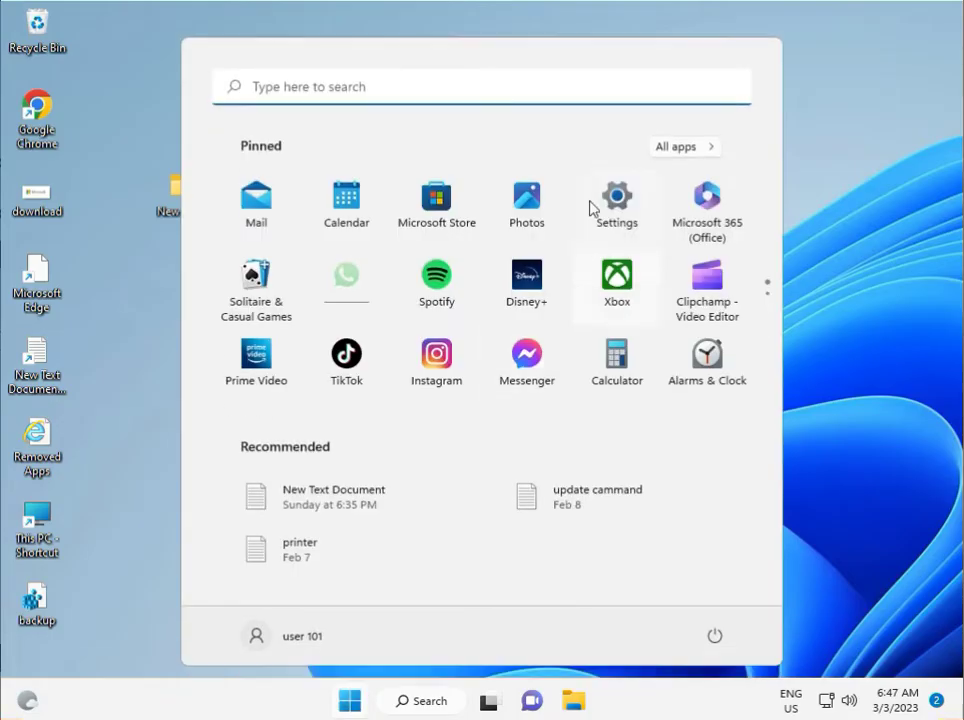
{"action": "left_click", "coordinate": [617, 188]}
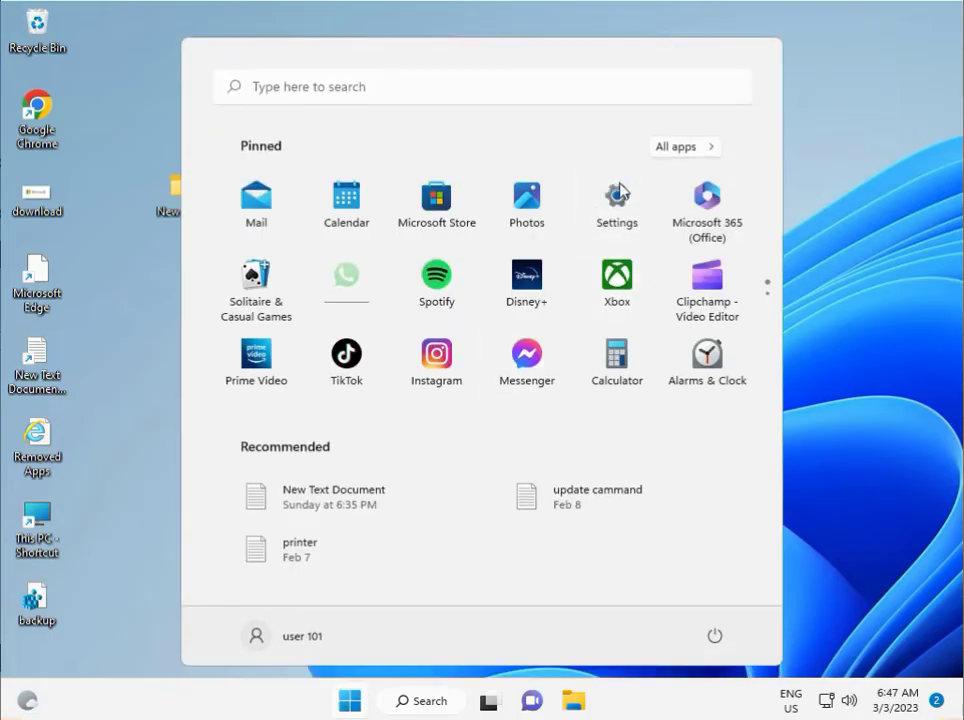
Step: Open Apps > Apps & features and scroll the 31-app list down to Phone Link
{"action": "scroll", "coordinate": [626, 215], "scroll_direction": "down", "scroll_amount": 1}
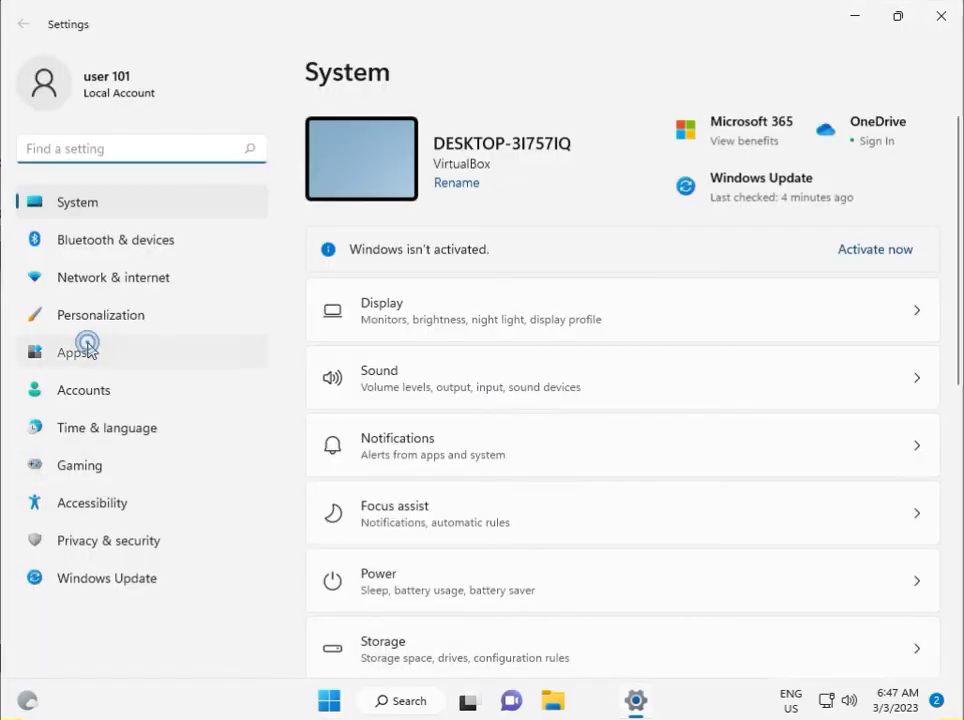
{"action": "left_click", "coordinate": [87, 350]}
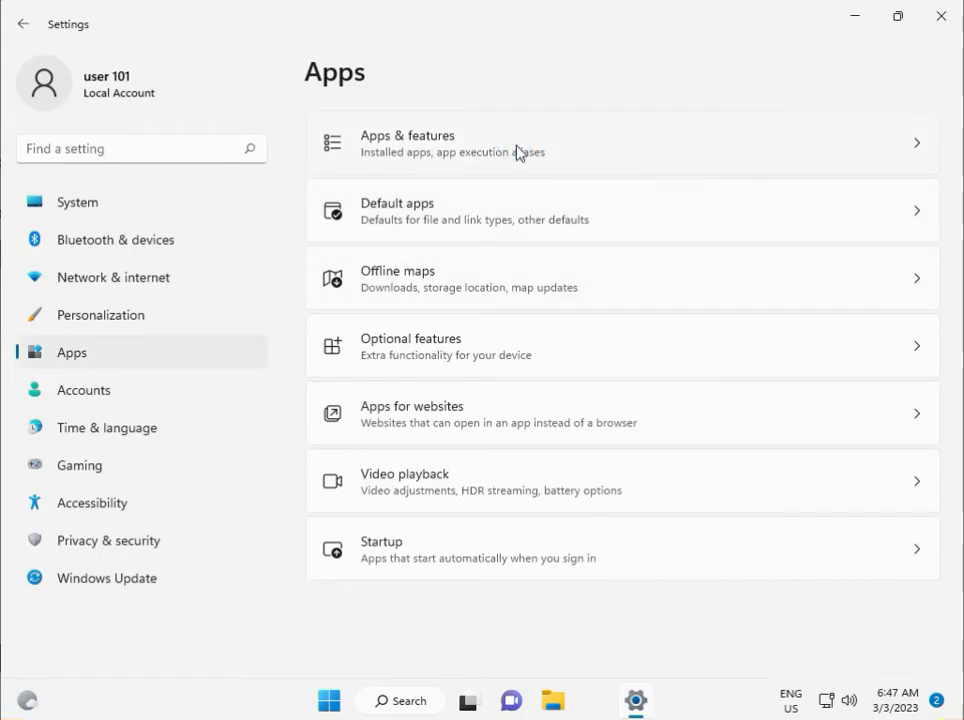
{"action": "left_click", "coordinate": [518, 152]}
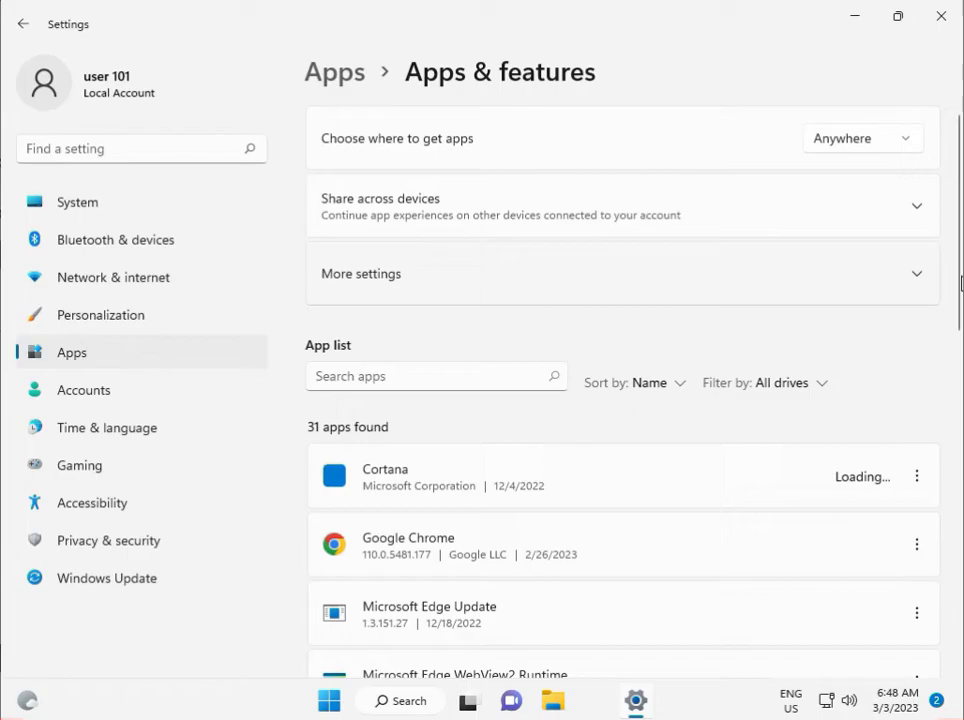
{"action": "scroll", "coordinate": [955, 300], "scroll_direction": "down", "scroll_amount": 3}
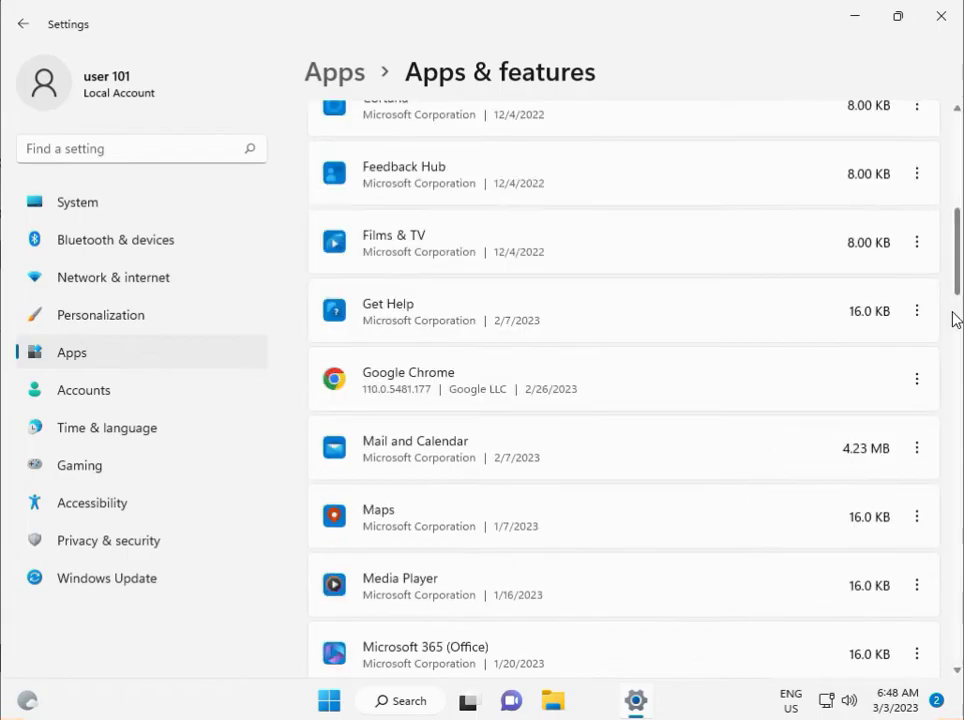
{"action": "scroll", "coordinate": [955, 275], "scroll_direction": "down", "scroll_amount": 1}
{"action": "left_click_drag", "start_coordinate": [958, 280], "coordinate": [940, 473]}
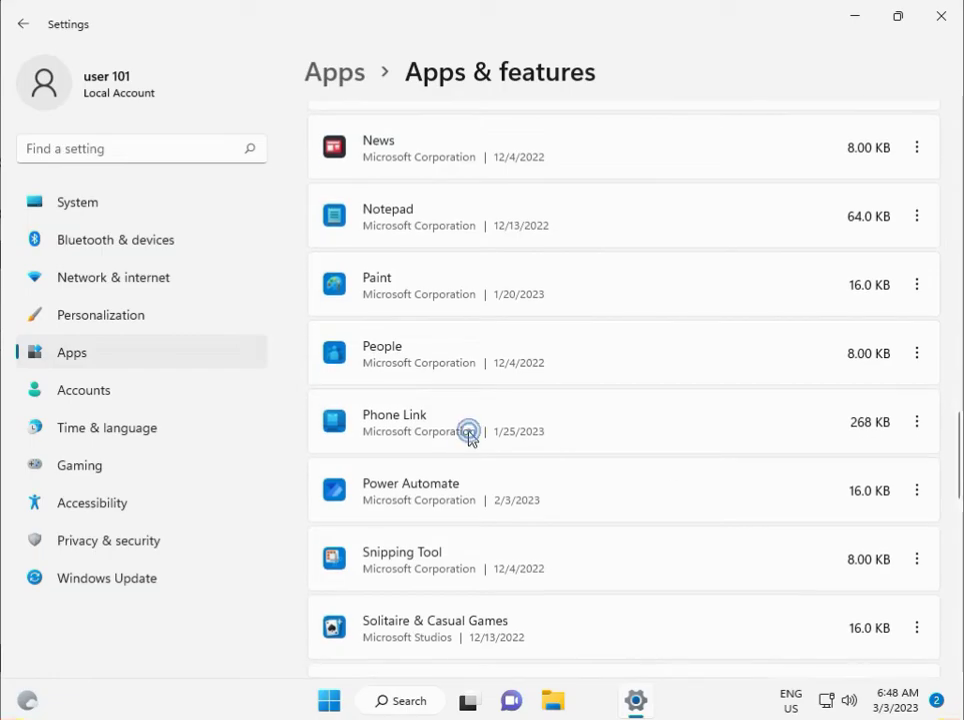
Step: Open Phone Link's Advanced options page from its three-dot menu and scroll down it
{"action": "left_click", "coordinate": [917, 424]}
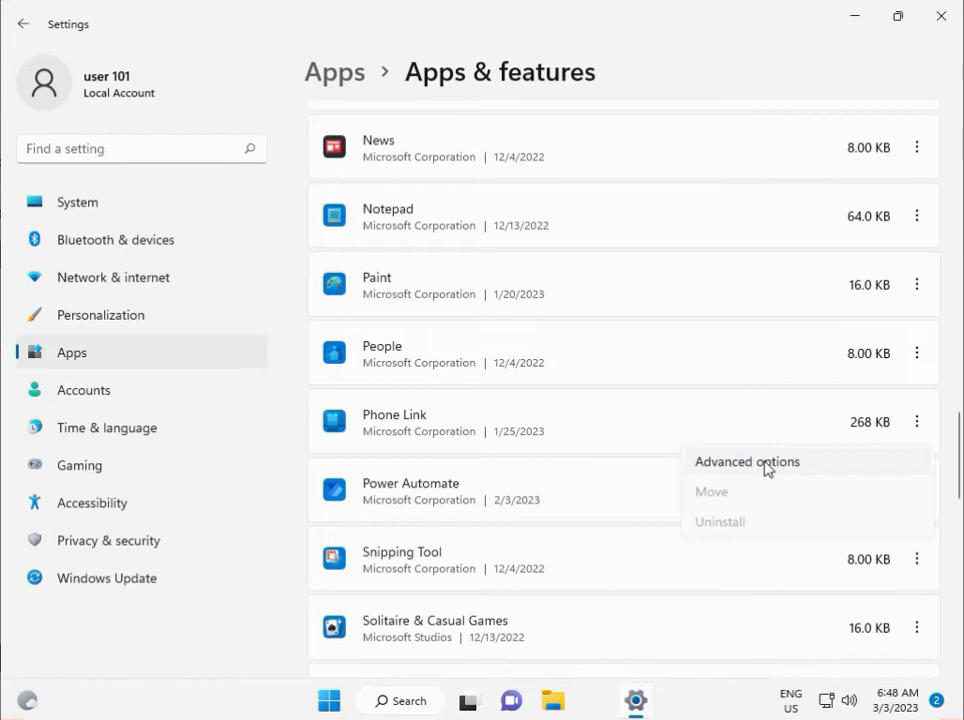
{"action": "left_click", "coordinate": [713, 470]}
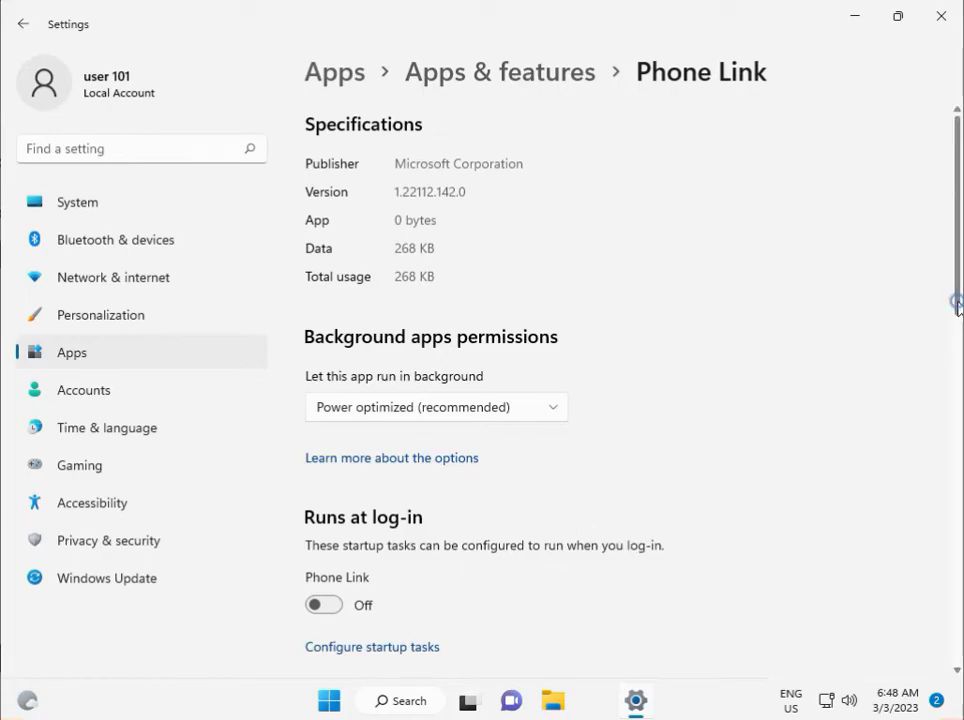
{"action": "left_click_drag", "start_coordinate": [956, 302], "coordinate": [891, 383]}
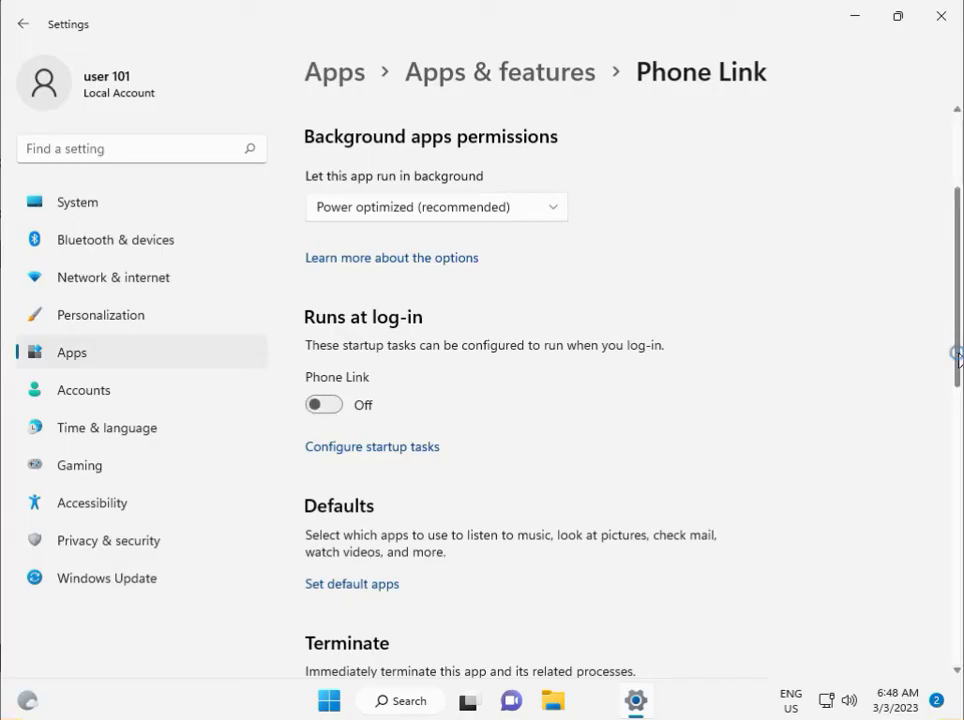
Step: Repair Phone Link from its Reset section, keeping its data, until the checkmark appears
{"action": "left_click_drag", "start_coordinate": [957, 355], "coordinate": [920, 510]}
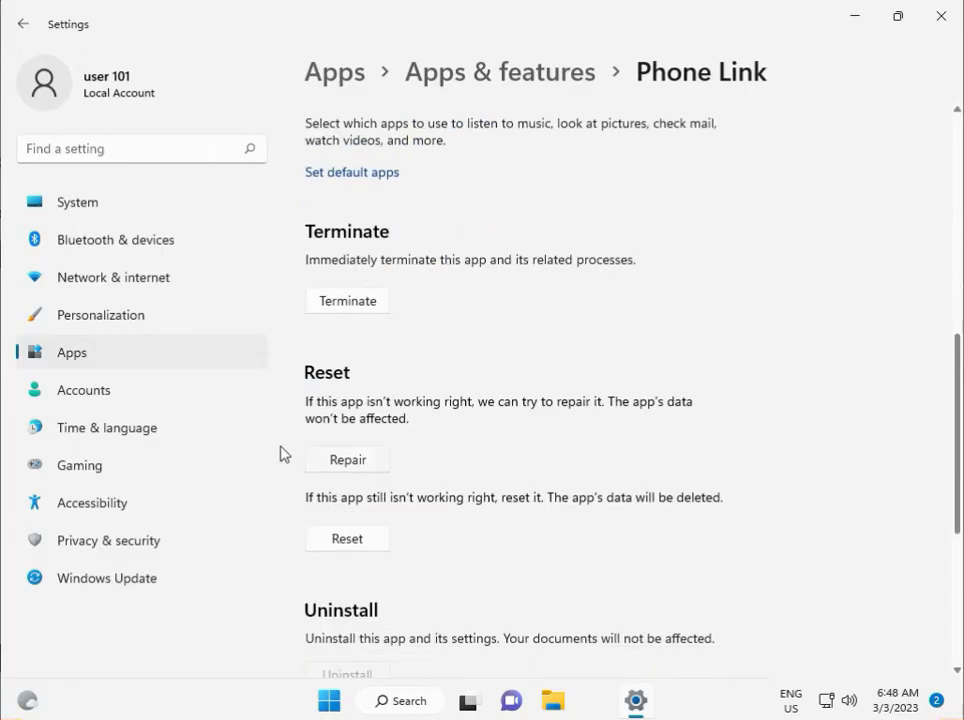
{"action": "left_click", "coordinate": [345, 464]}
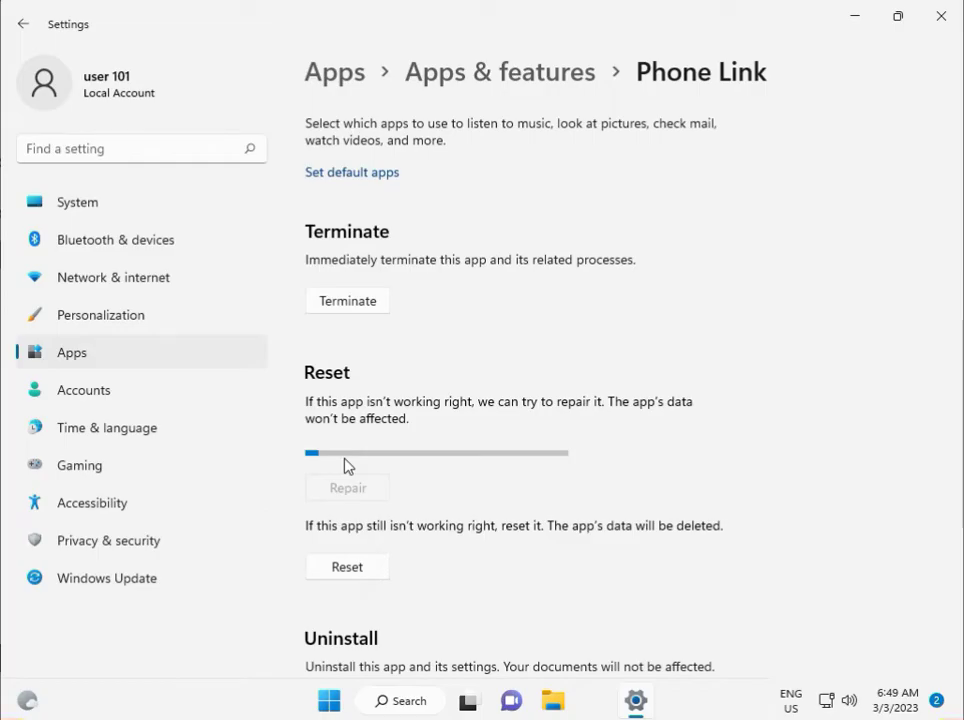
{"action": "scroll", "coordinate": [340, 555], "scroll_direction": "down", "scroll_amount": 3}
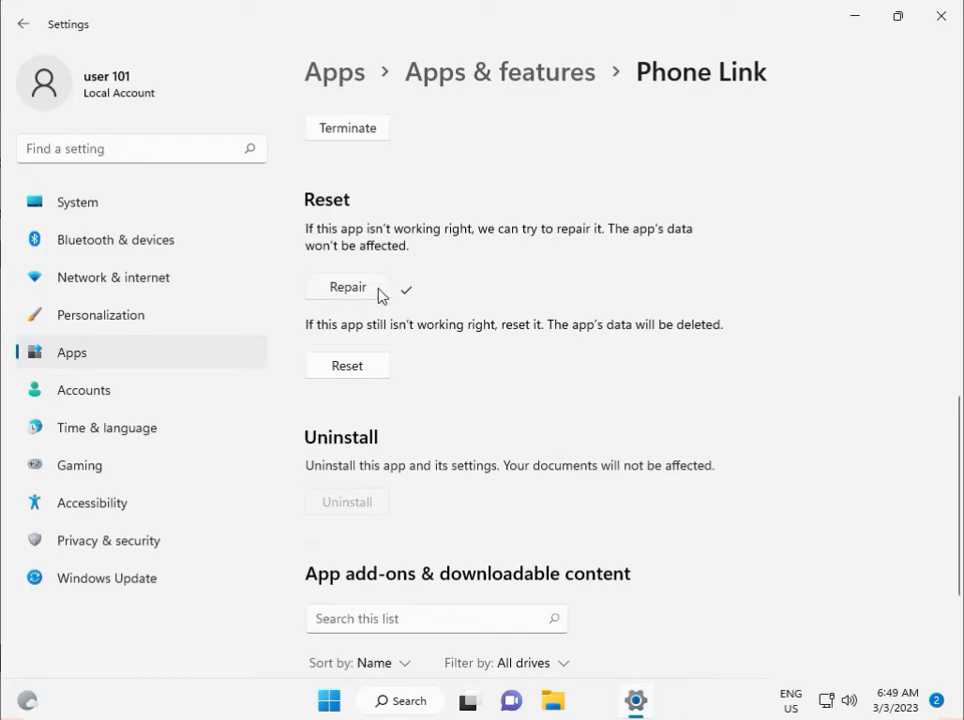
Step: Reset Phone Link, confirming deletion of its data, then close Settings
{"action": "left_click", "coordinate": [351, 370]}
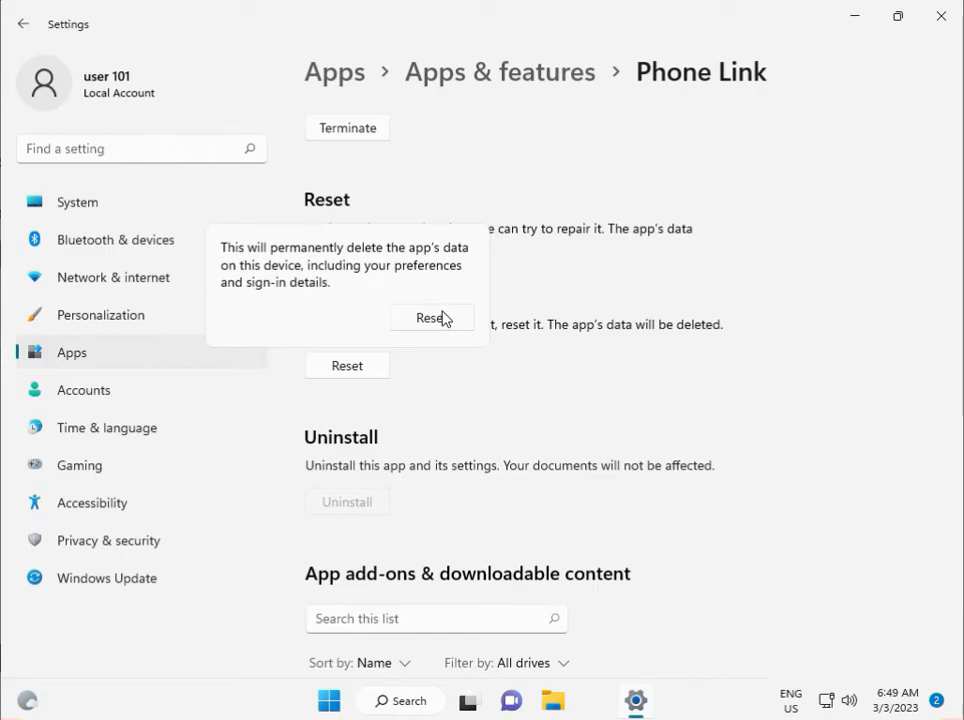
{"action": "left_click", "coordinate": [441, 316]}
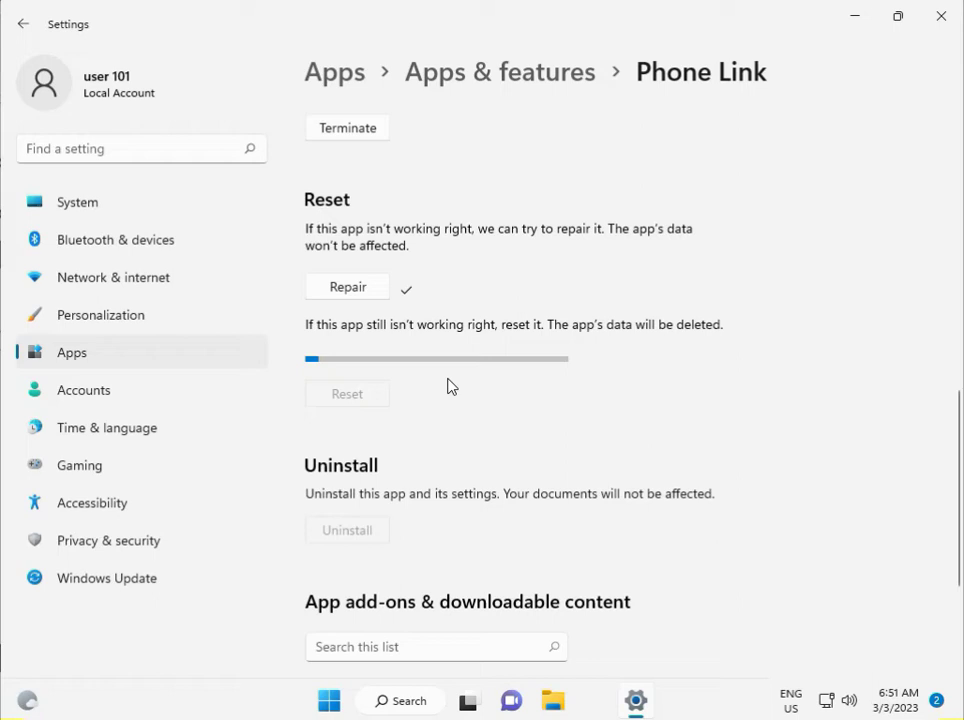
{"action": "left_click", "coordinate": [941, 22]}
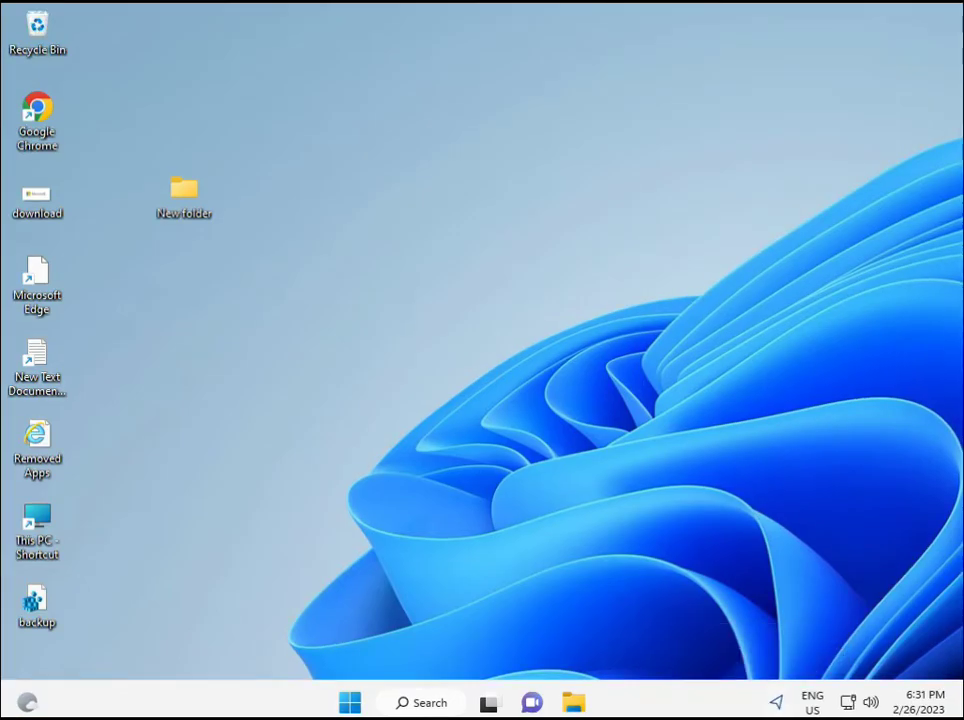
Step: Search 'cmd' in Start and launch Command Prompt as administrator, approving the UAC prompt
{"action": "left_click", "coordinate": [347, 703]}
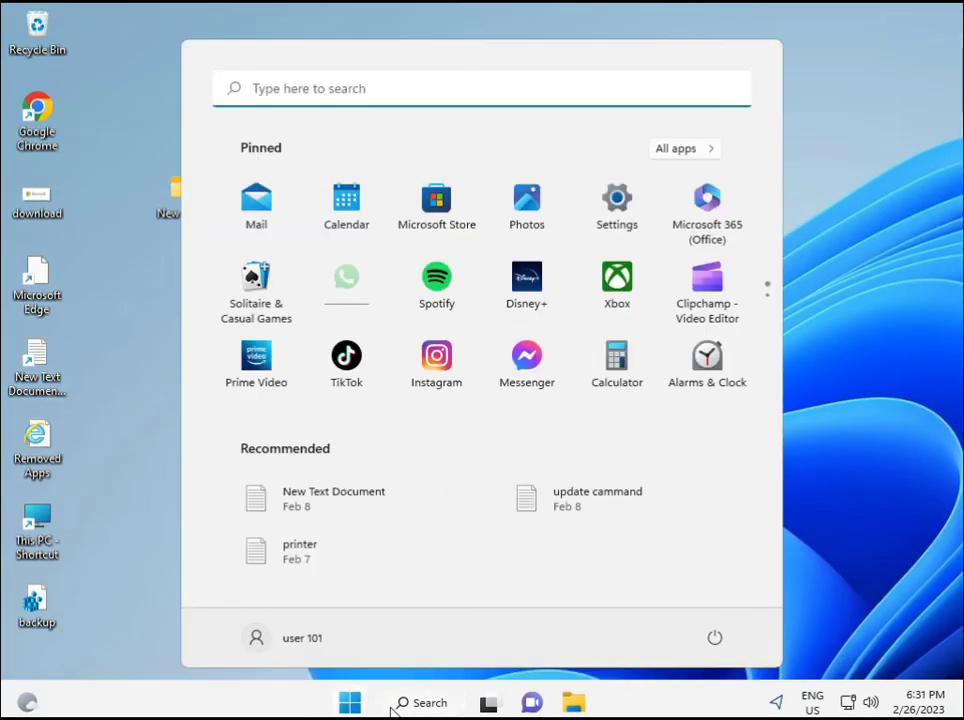
{"action": "type", "text": "cmd"}
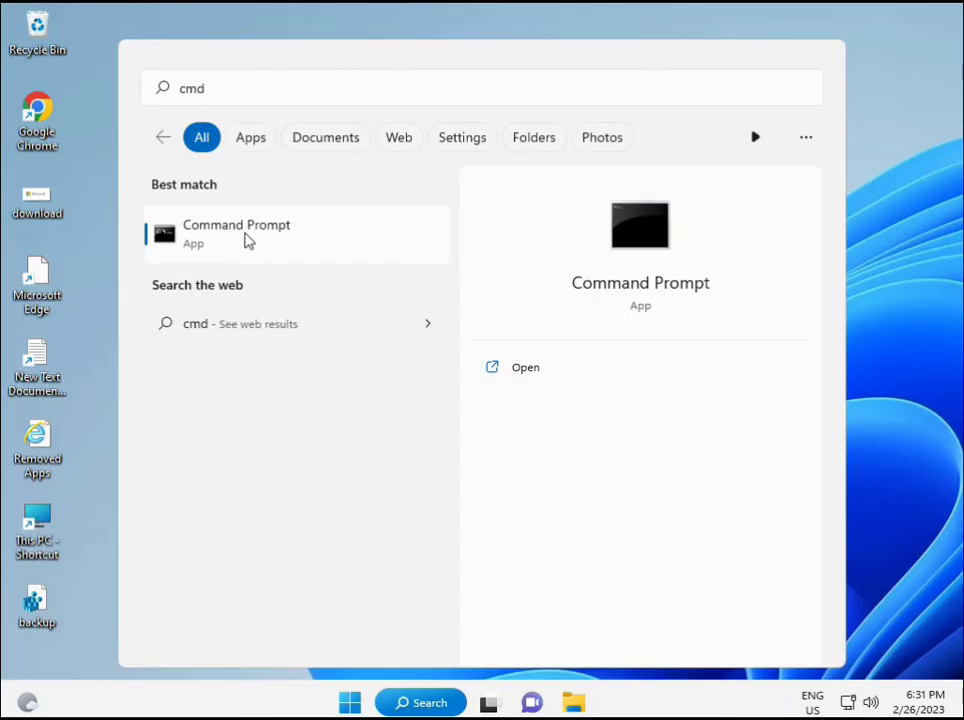
{"action": "right_click", "coordinate": [248, 241]}
{"action": "key", "text": "Escape"}
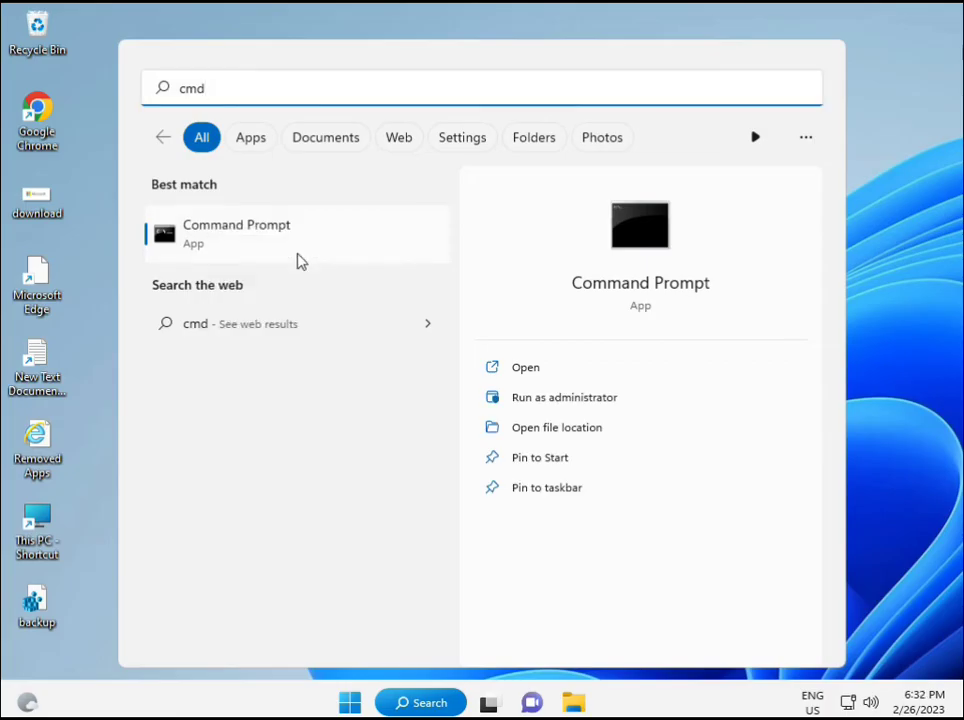
{"action": "key", "text": "ctrl+shift+Return"}
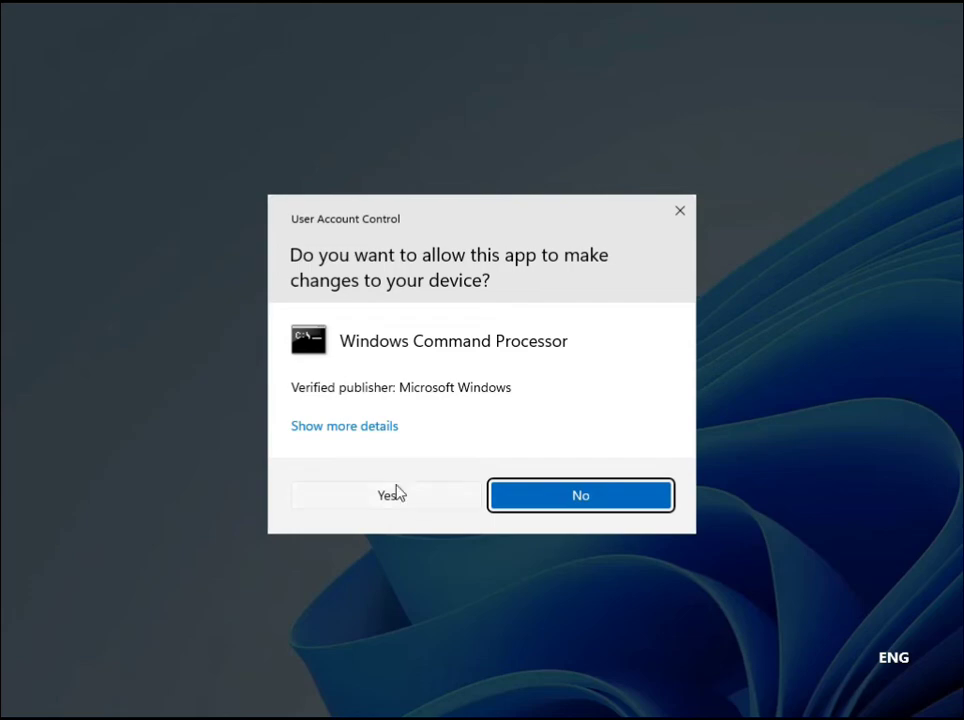
{"action": "left_click", "coordinate": [391, 494]}
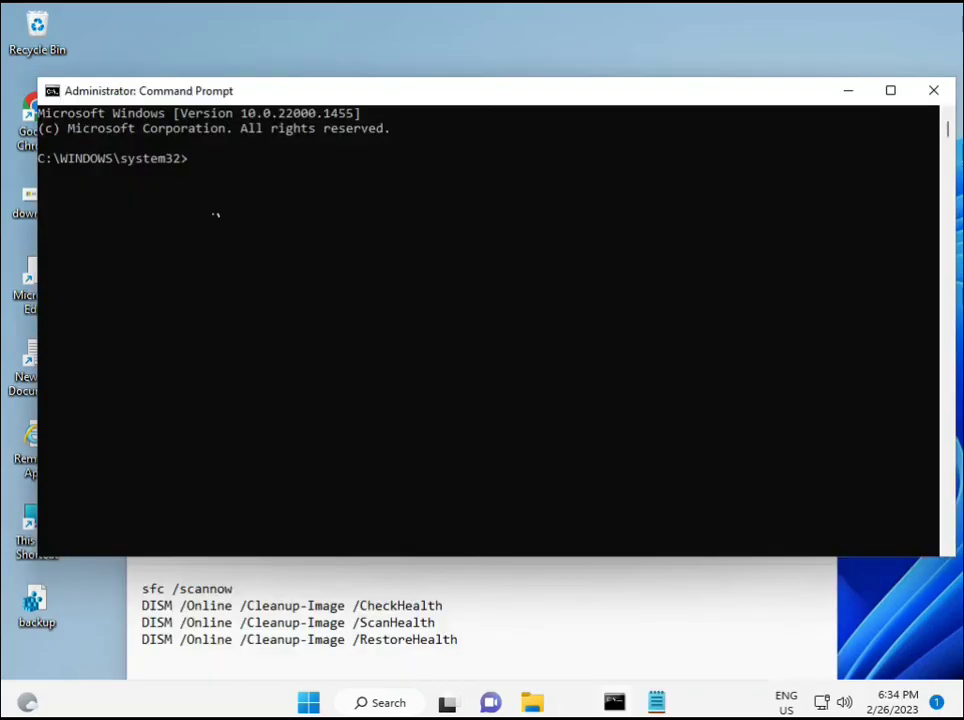
Step: Run sfc /scannow in the console and let it finish with no integrity violations
{"action": "left_click", "coordinate": [194, 160]}
{"action": "type", "text": "sfc /scanno"}
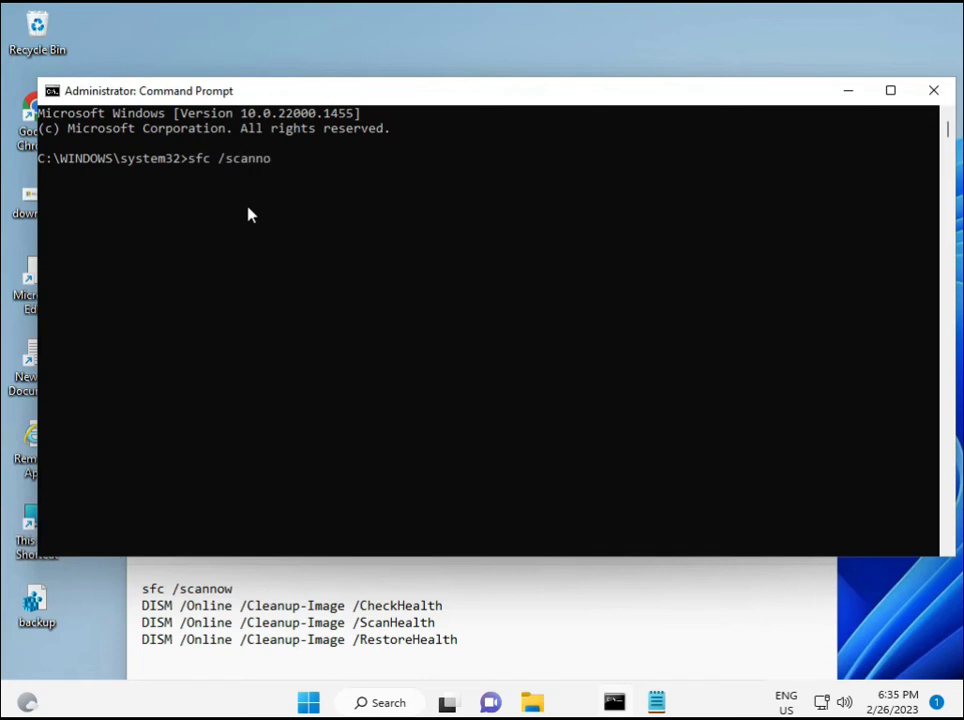
{"action": "type", "text": "w"}
{"action": "key", "text": "Return"}
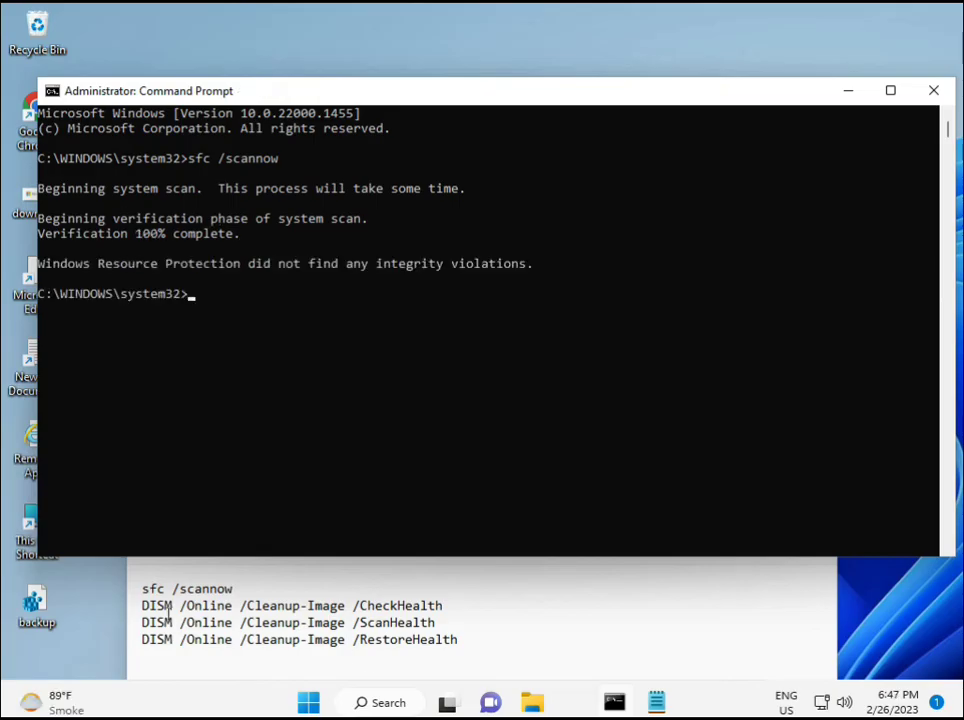
Step: Copy the DISM /Online /Cleanup-Image /CheckHealth line from Notepad, paste it into the console and run it
{"action": "left_click_drag", "start_coordinate": [145, 605], "coordinate": [452, 607]}
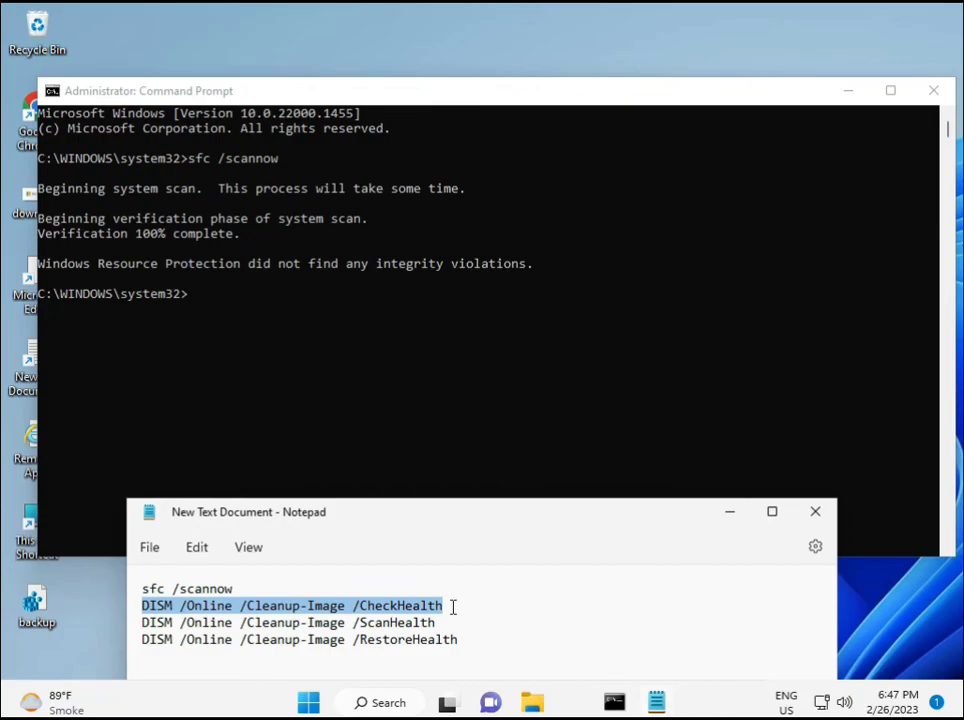
{"action": "right_click", "coordinate": [254, 607]}
{"action": "left_click", "coordinate": [304, 313]}
{"action": "left_click", "coordinate": [193, 298]}
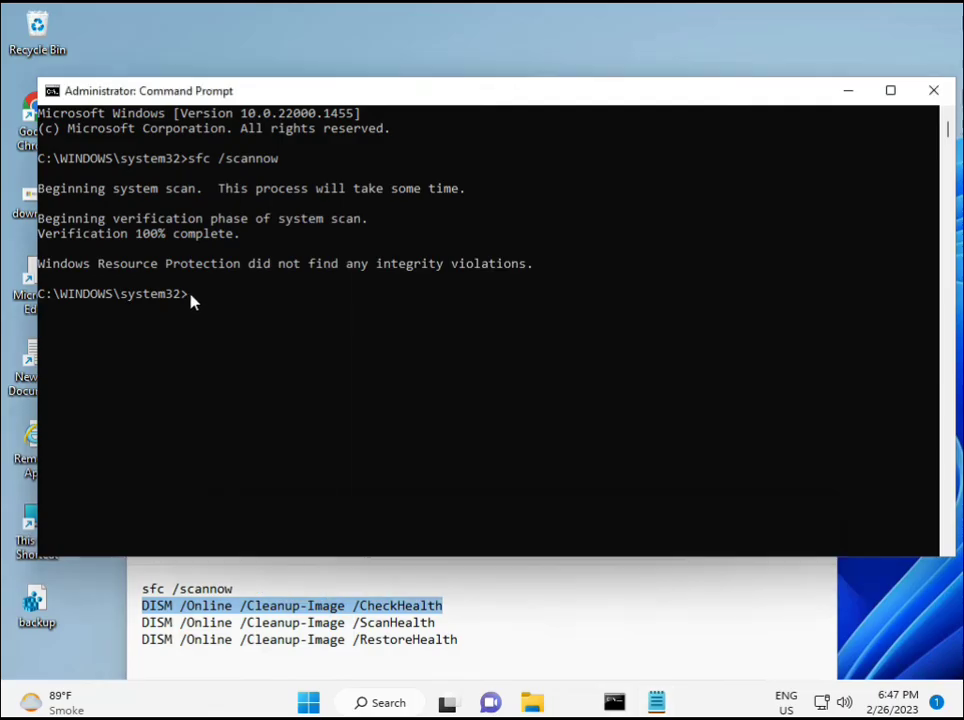
{"action": "right_click", "coordinate": [76, 96]}
{"action": "mouse_move", "coordinate": [200, 238]}
{"action": "left_click", "coordinate": [257, 277]}
{"action": "left_click", "coordinate": [190, 296]}
{"action": "key", "text": "Escape"}
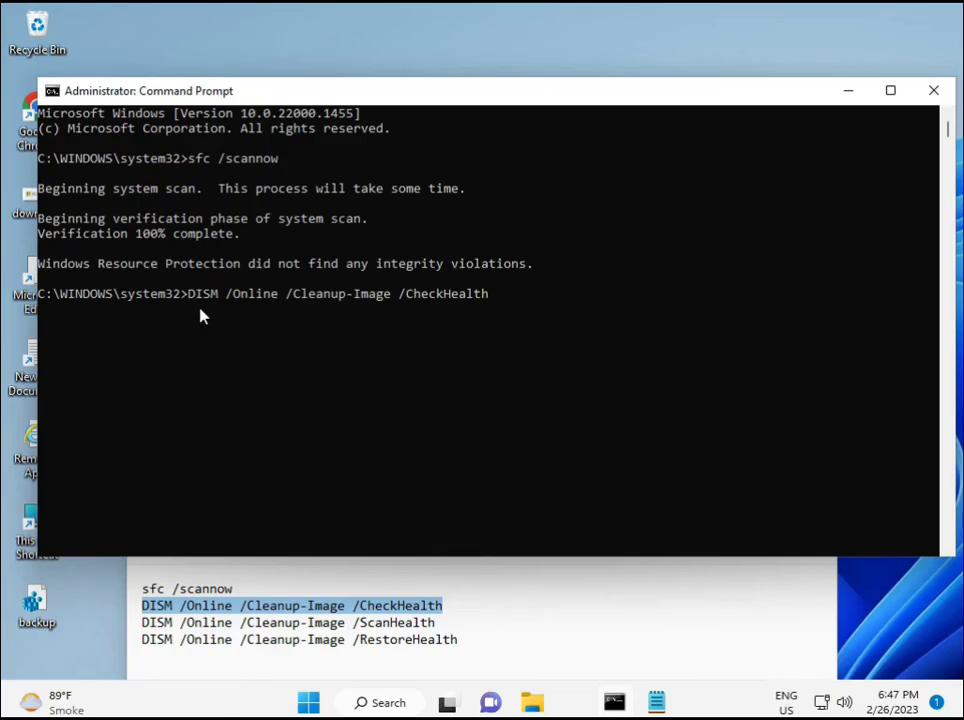
{"action": "key", "text": "Return"}
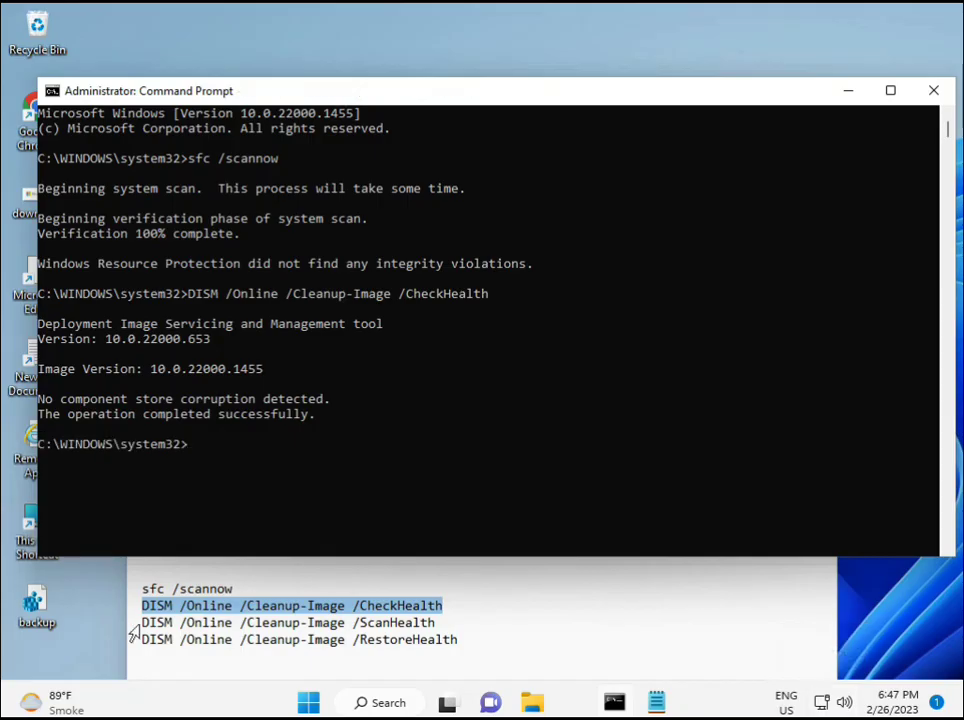
Step: Copy the DISM ScanHealth command line from Notepad and return to the console
{"action": "left_click_drag", "start_coordinate": [133, 634], "coordinate": [368, 621]}
{"action": "left_click", "coordinate": [460, 611]}
{"action": "triple_click", "coordinate": [456, 623]}
{"action": "right_click", "coordinate": [428, 628]}
{"action": "left_click", "coordinate": [467, 352]}
{"action": "left_click", "coordinate": [244, 465]}
{"action": "left_click", "coordinate": [194, 451]}
Step: Paste and run DISM /Online /Cleanup-Image /ScanHealth, letting it reach 100% with no corruption found
{"action": "right_click", "coordinate": [196, 453]}
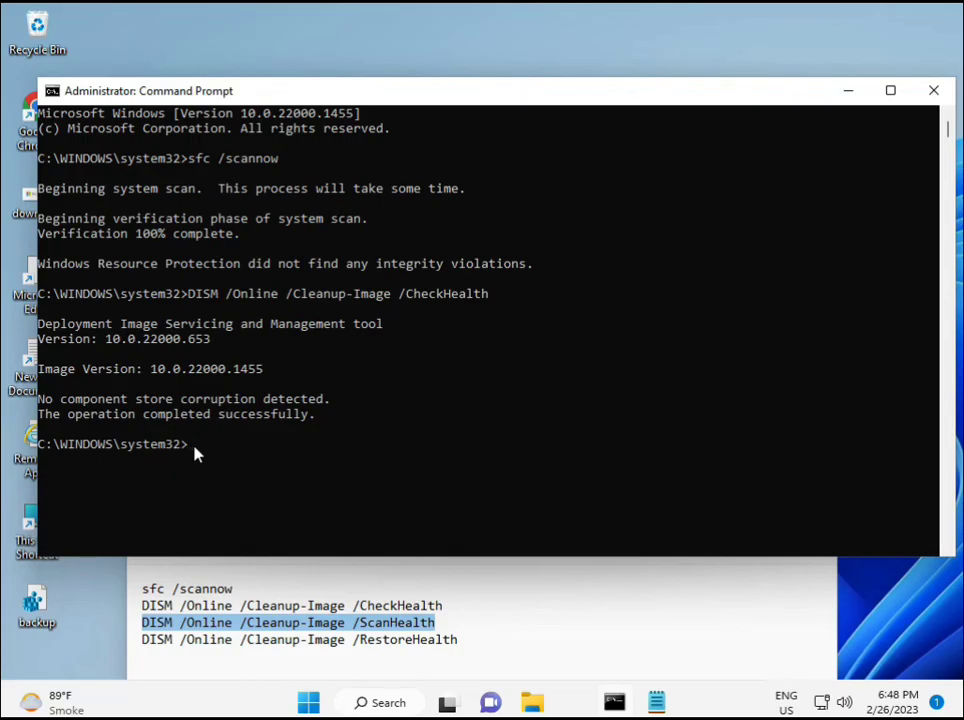
{"action": "right_click", "coordinate": [194, 451]}
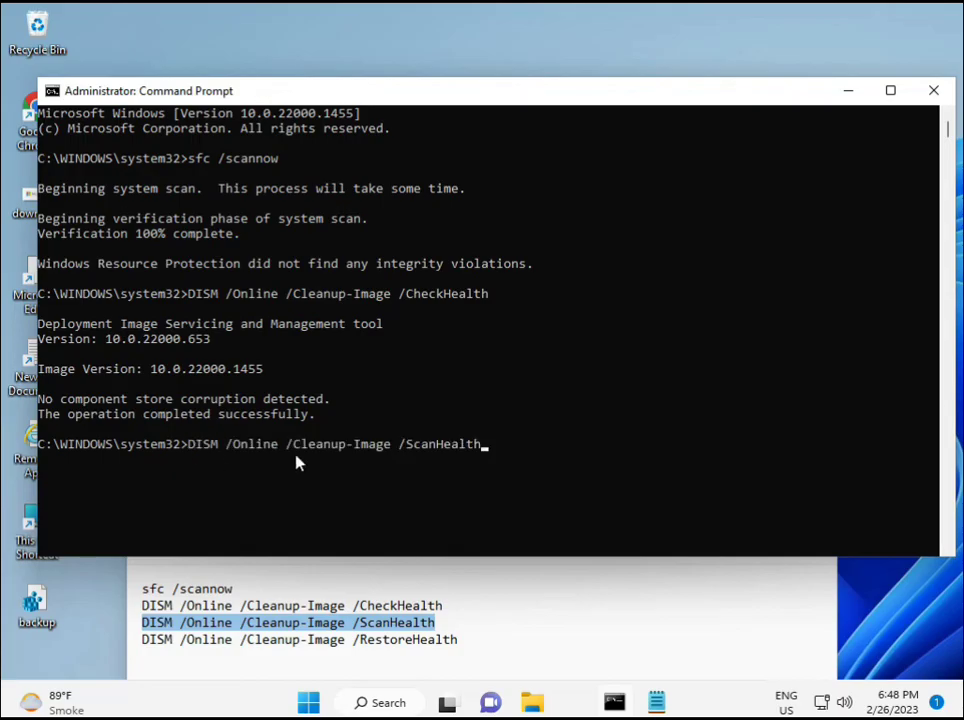
{"action": "key", "text": "Return"}
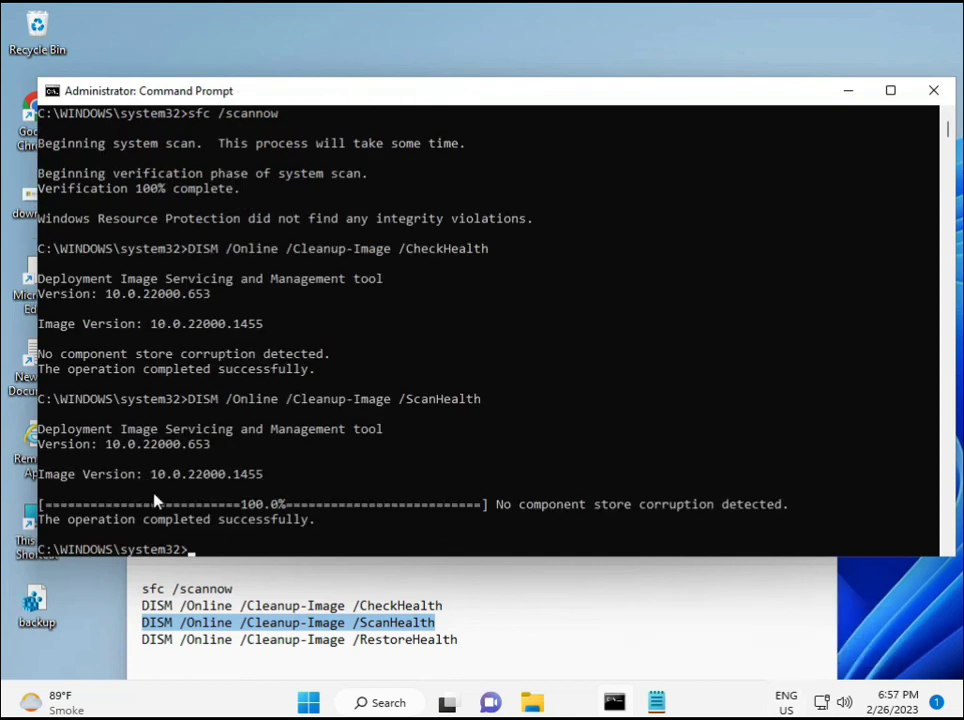
Step: Copy the DISM /Online /Cleanup-Image /RestoreHealth line from the Notepad notes
{"action": "left_click_drag", "start_coordinate": [215, 520], "coordinate": [312, 521]}
{"action": "left_click", "coordinate": [232, 640]}
{"action": "triple_click", "coordinate": [232, 640]}
{"action": "right_click", "coordinate": [228, 648]}
{"action": "left_click", "coordinate": [292, 379]}
Step: Paste the RestoreHealth command into the admin Command Prompt and run it
{"action": "left_click", "coordinate": [200, 496]}
{"action": "left_click", "coordinate": [190, 555]}
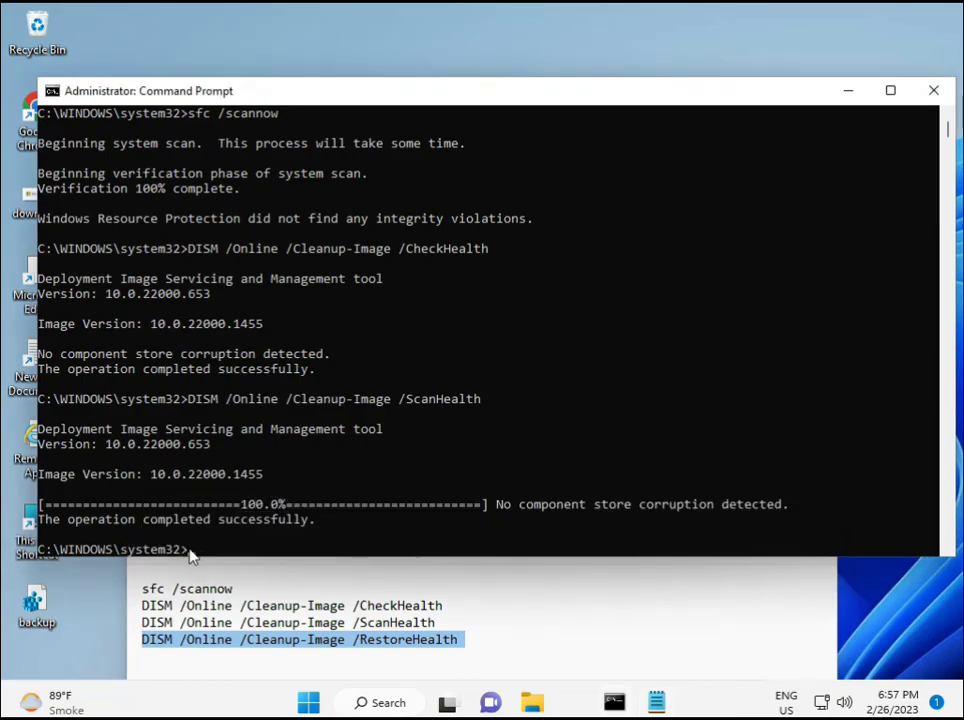
{"action": "left_click", "coordinate": [192, 551]}
{"action": "left_click", "coordinate": [192, 553]}
{"action": "left_click", "coordinate": [192, 556]}
{"action": "right_click", "coordinate": [617, 492]}
{"action": "scroll", "coordinate": [586, 452], "scroll_direction": "down", "scroll_amount": 2}
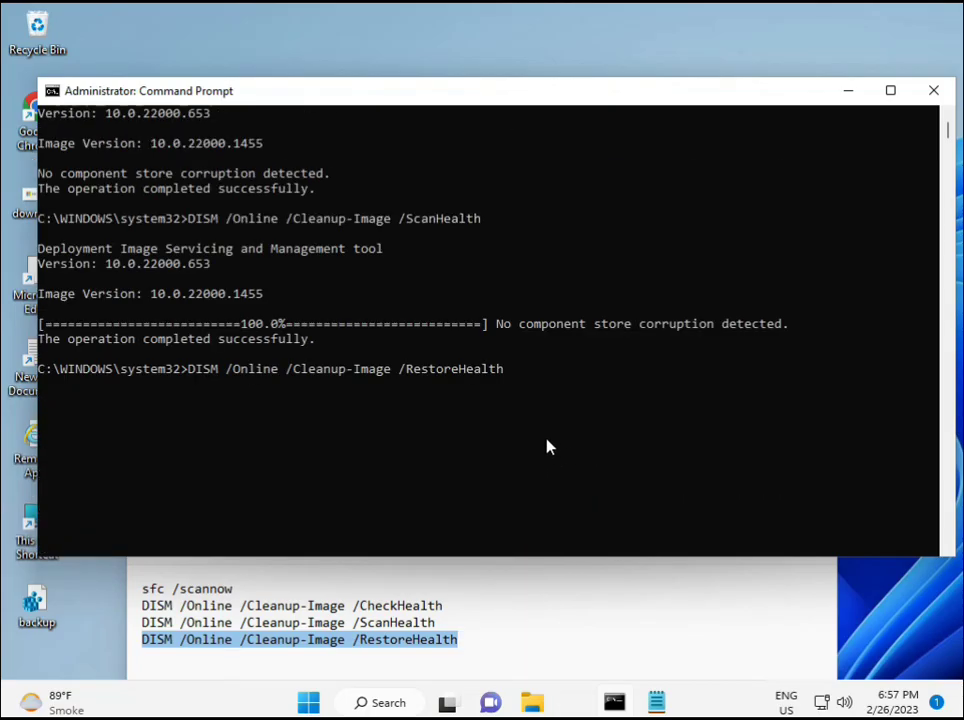
{"action": "scroll", "coordinate": [953, 144], "scroll_direction": "up", "scroll_amount": 2}
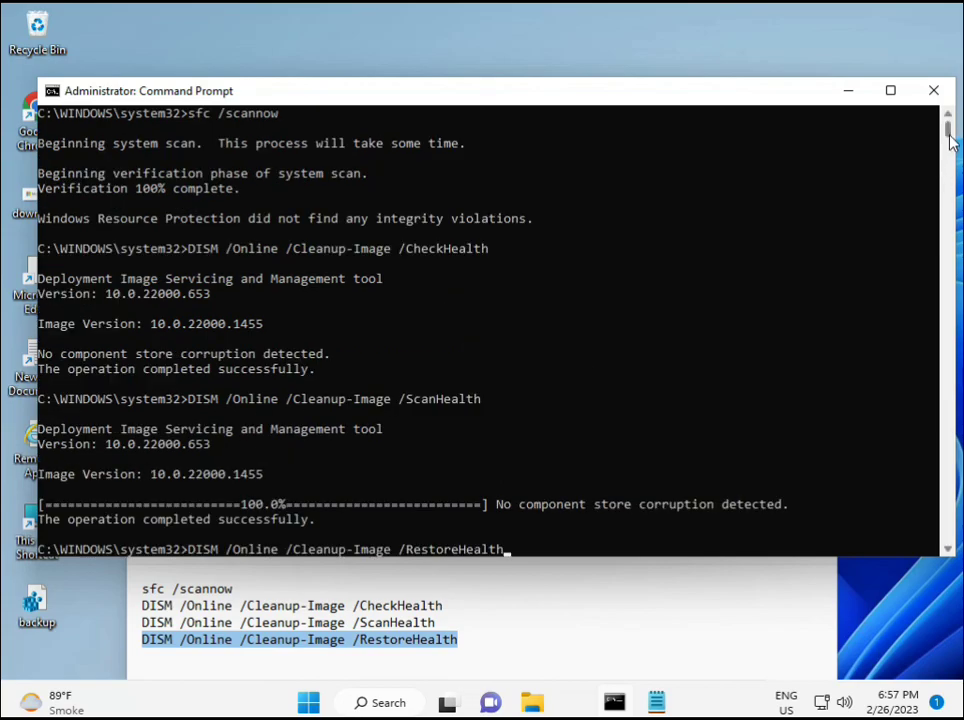
{"action": "scroll", "coordinate": [953, 145], "scroll_direction": "down", "scroll_amount": 3}
{"action": "scroll", "coordinate": [953, 144], "scroll_direction": "up", "scroll_amount": 3}
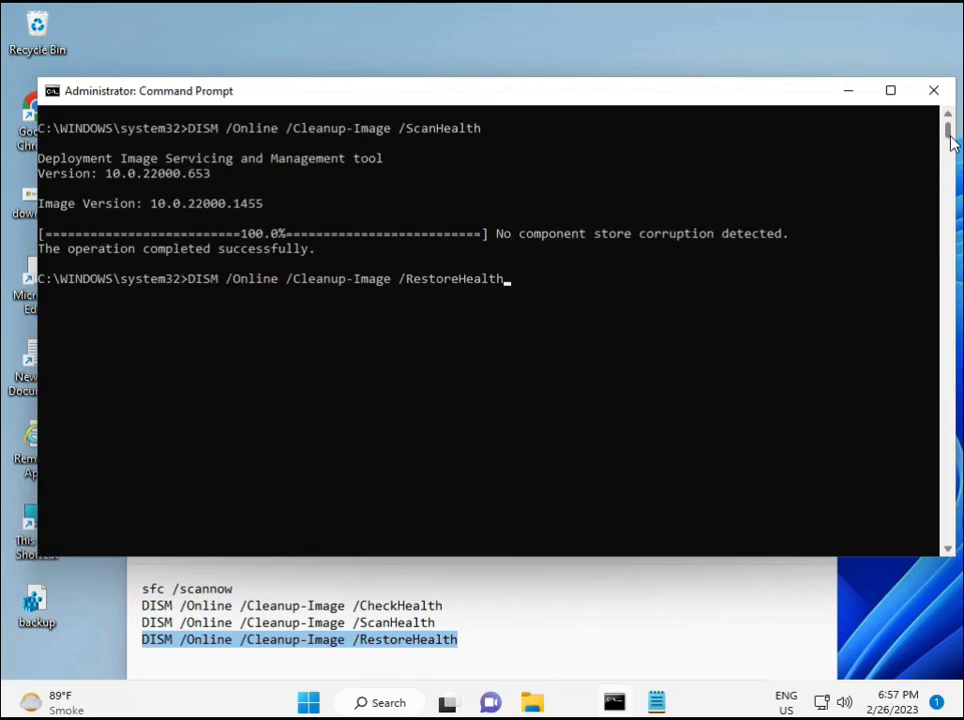
{"action": "left_click", "coordinate": [193, 282]}
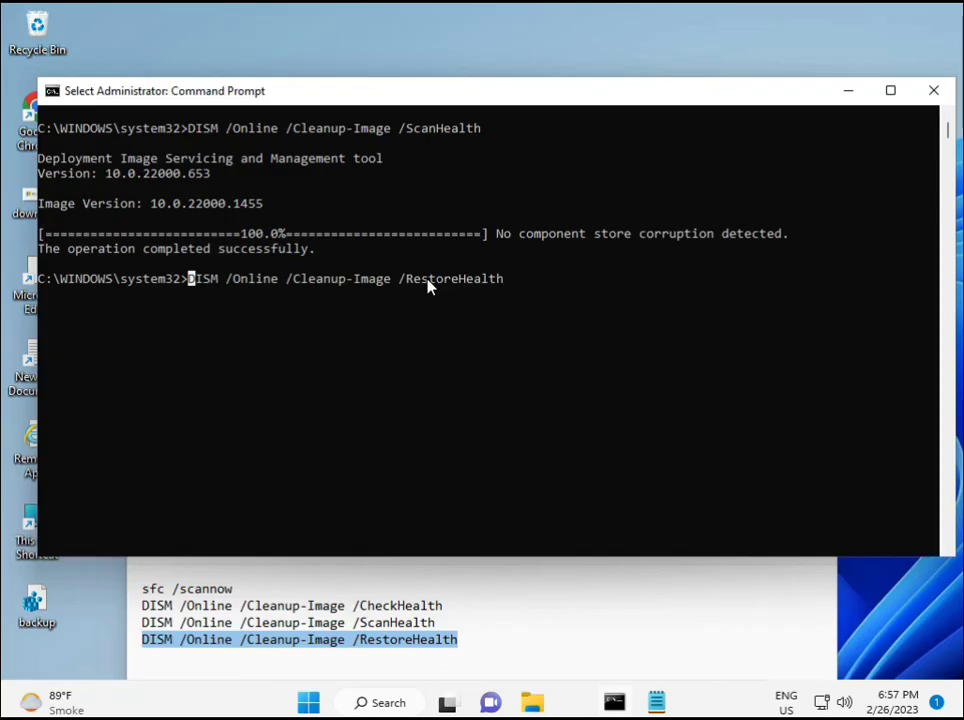
{"action": "key", "text": "Escape"}
{"action": "key", "text": "Return"}
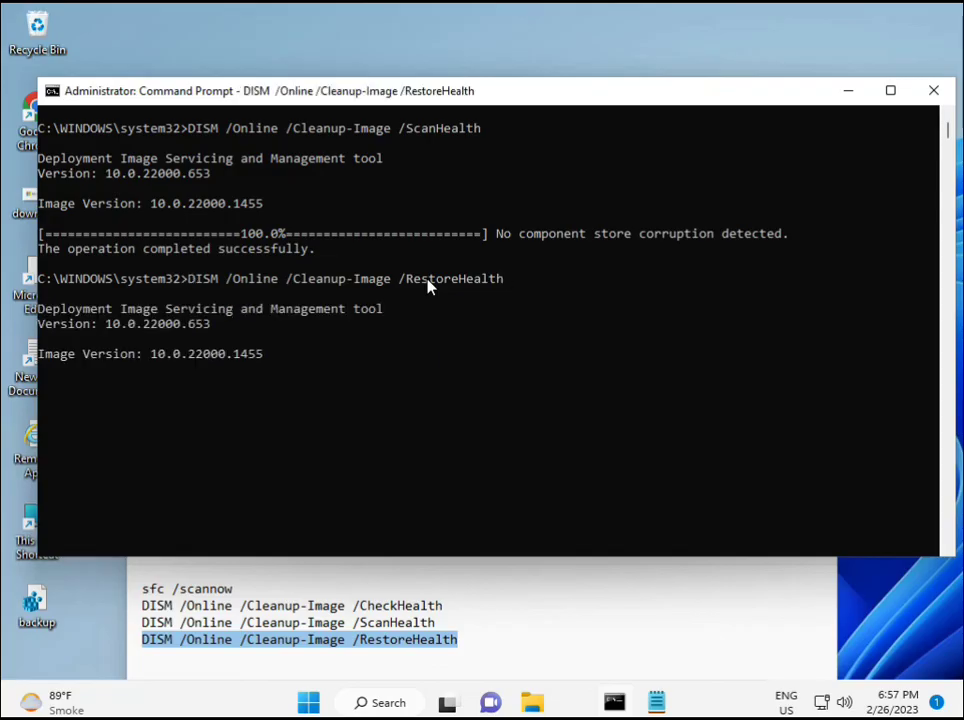